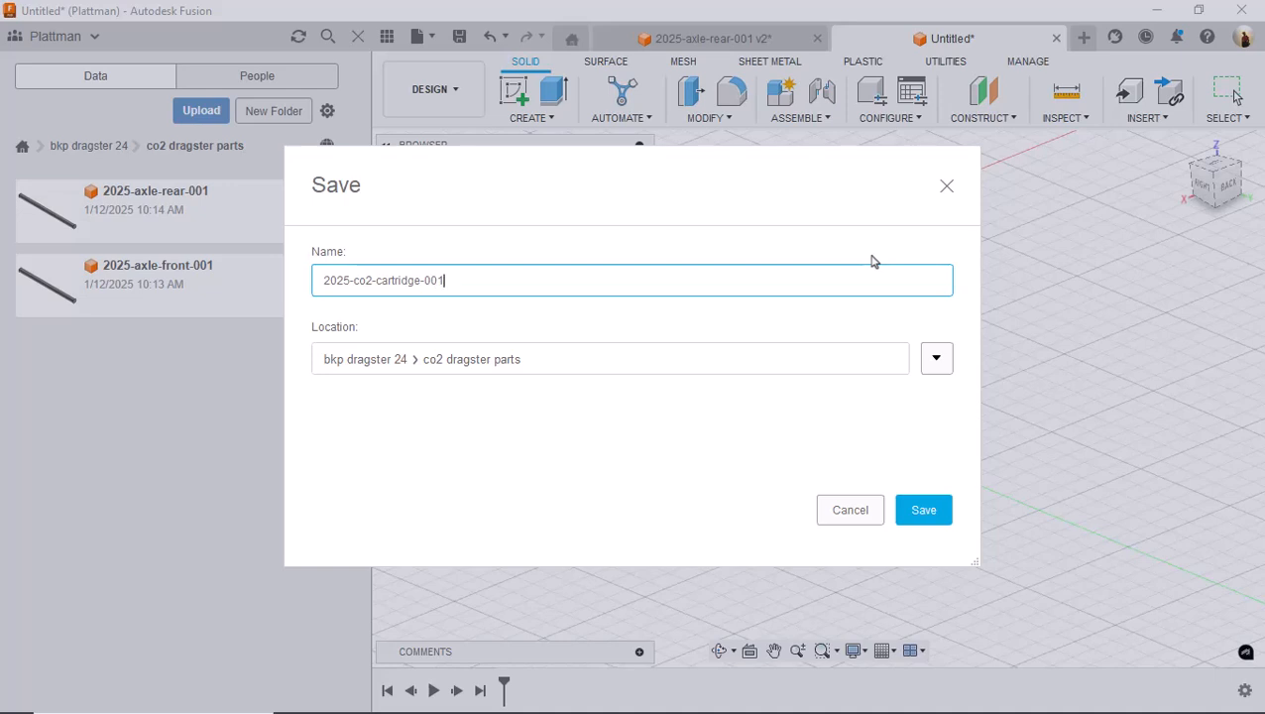
# Copy the file name and save the design as 2025-co2-cartridge-001 in the co2 dragster parts folder
pyautogui.hotkey('ctrl', 'shift', 'Left')
pyautogui.hotkey('ctrl', 'shift', 'Left')
pyautogui.hotkey('ctrl', 'shift', 'Left')
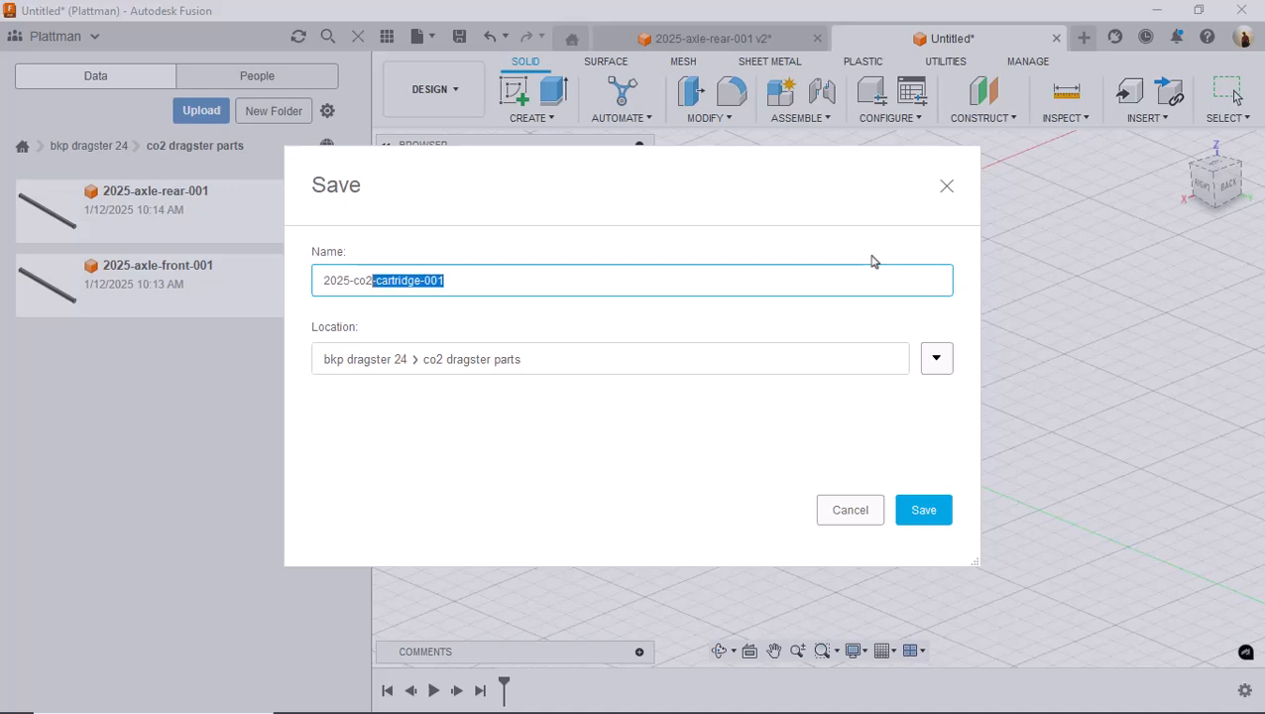
pyautogui.hotkey('ctrl', 'shift', 'Left')
pyautogui.hotkey('ctrl', 'c')
pyautogui.press('Return')
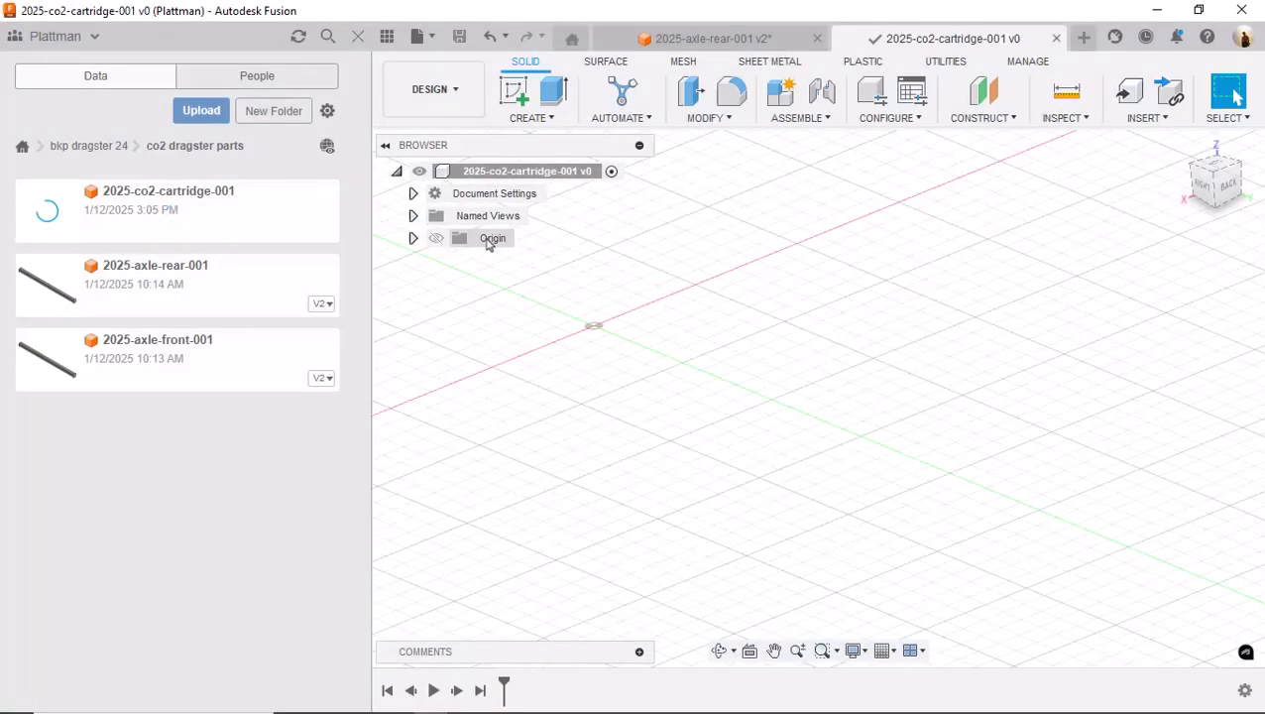
# Create an active internal standard component named 2025-co2-cartridge-001 under the root of the design
pyautogui.rightClick(487, 175)
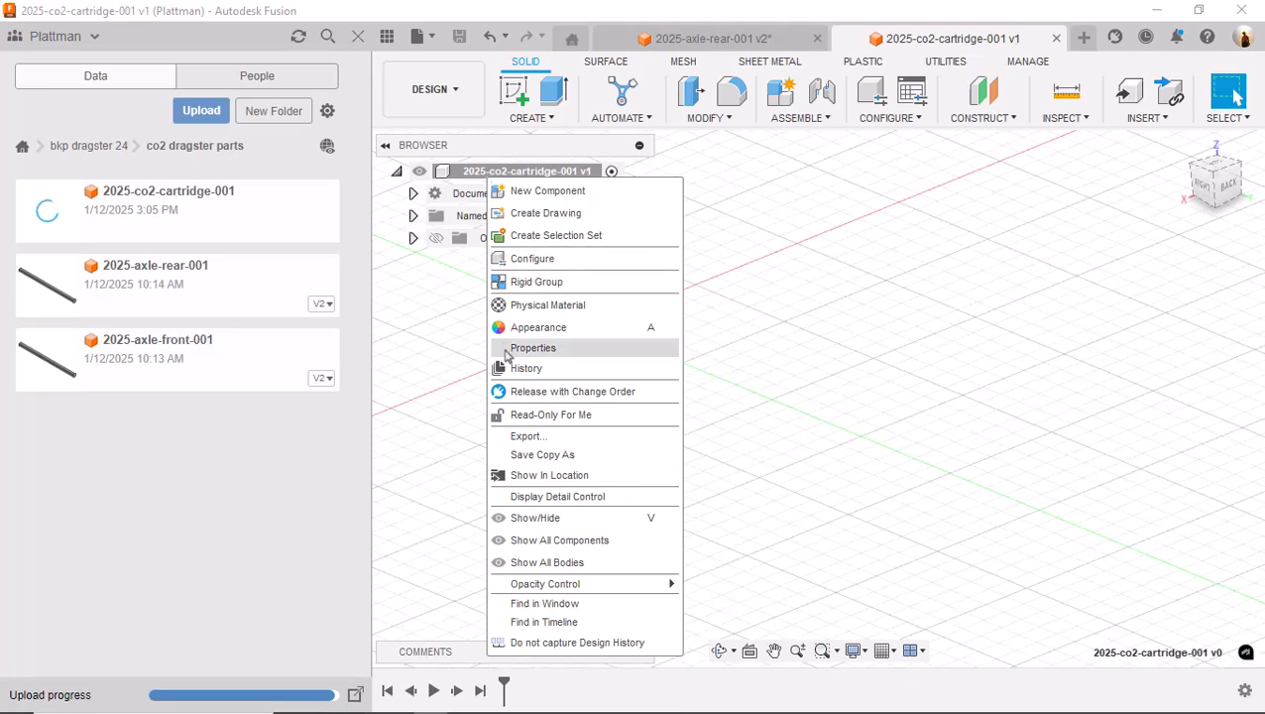
pyautogui.click(537, 191)
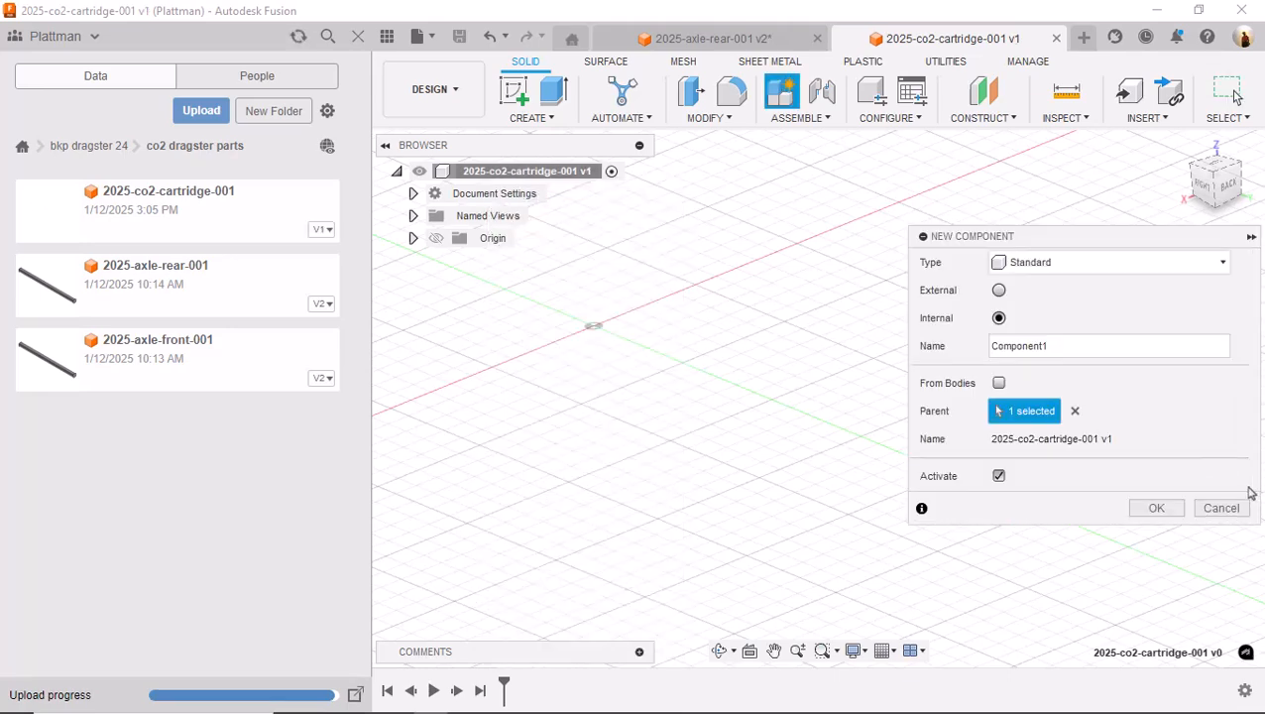
pyautogui.doubleClick(997, 345)
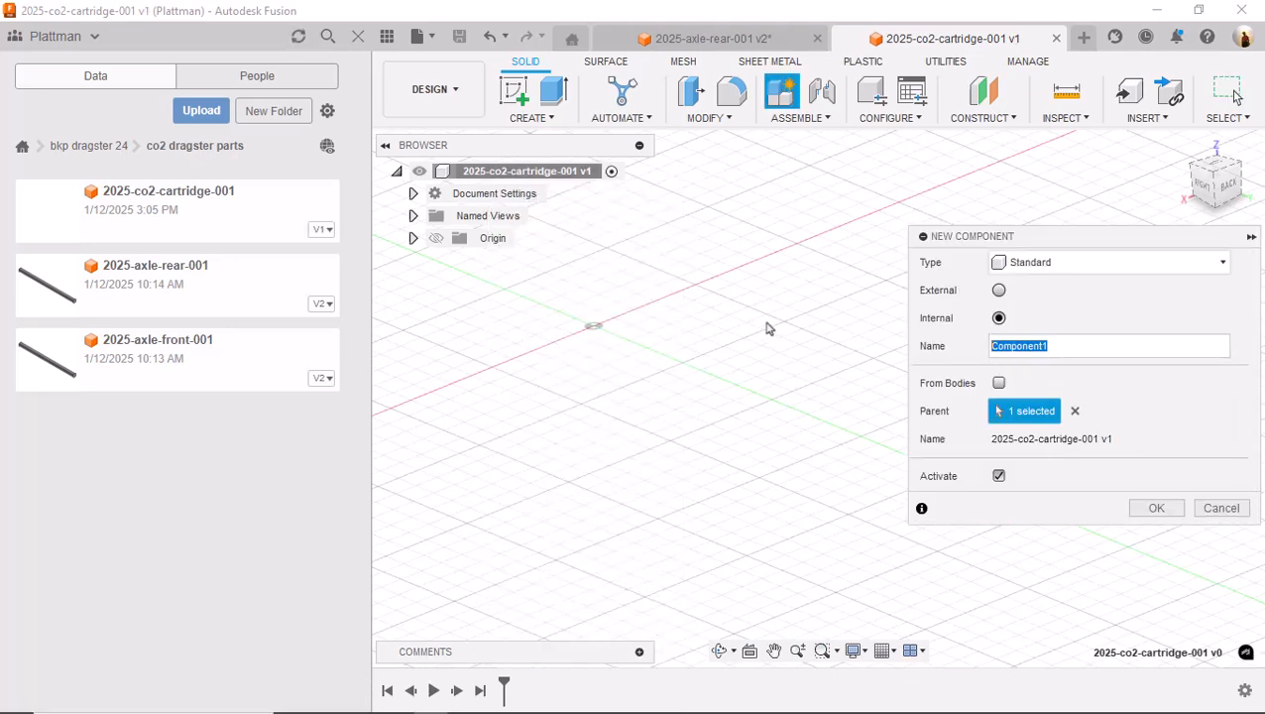
pyautogui.hotkey('ctrl', 'v')
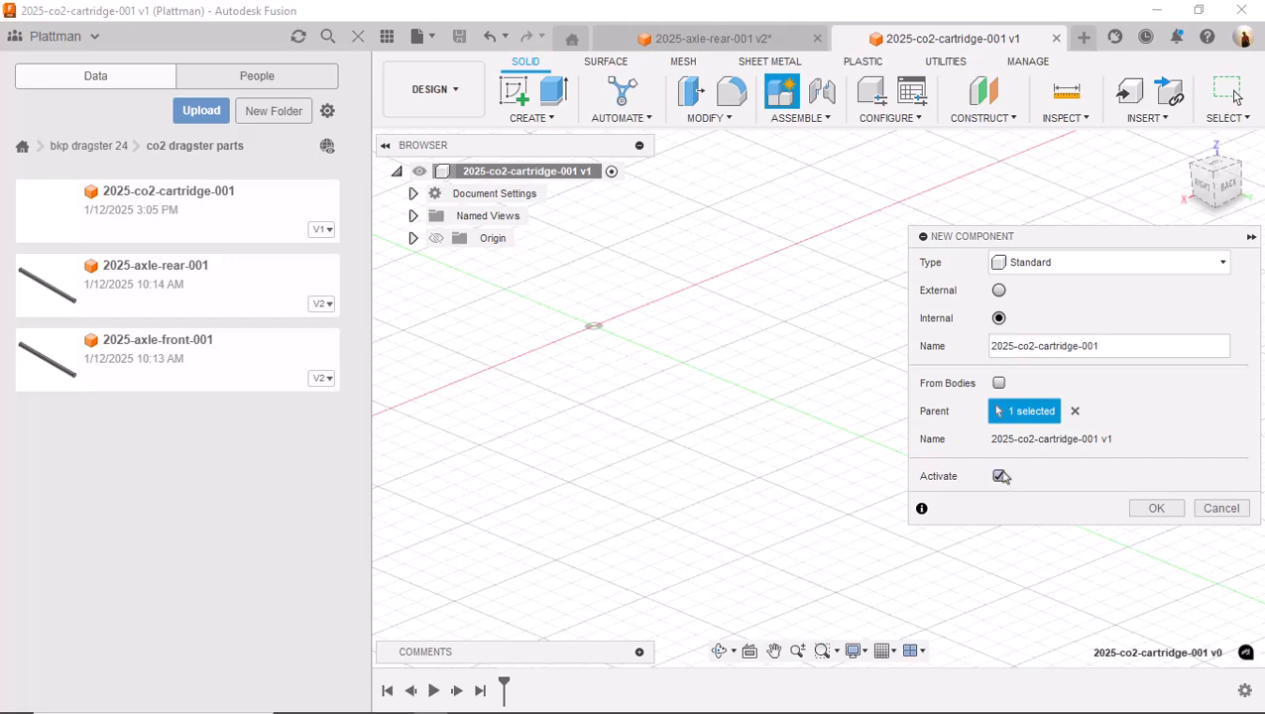
pyautogui.click(1157, 508)
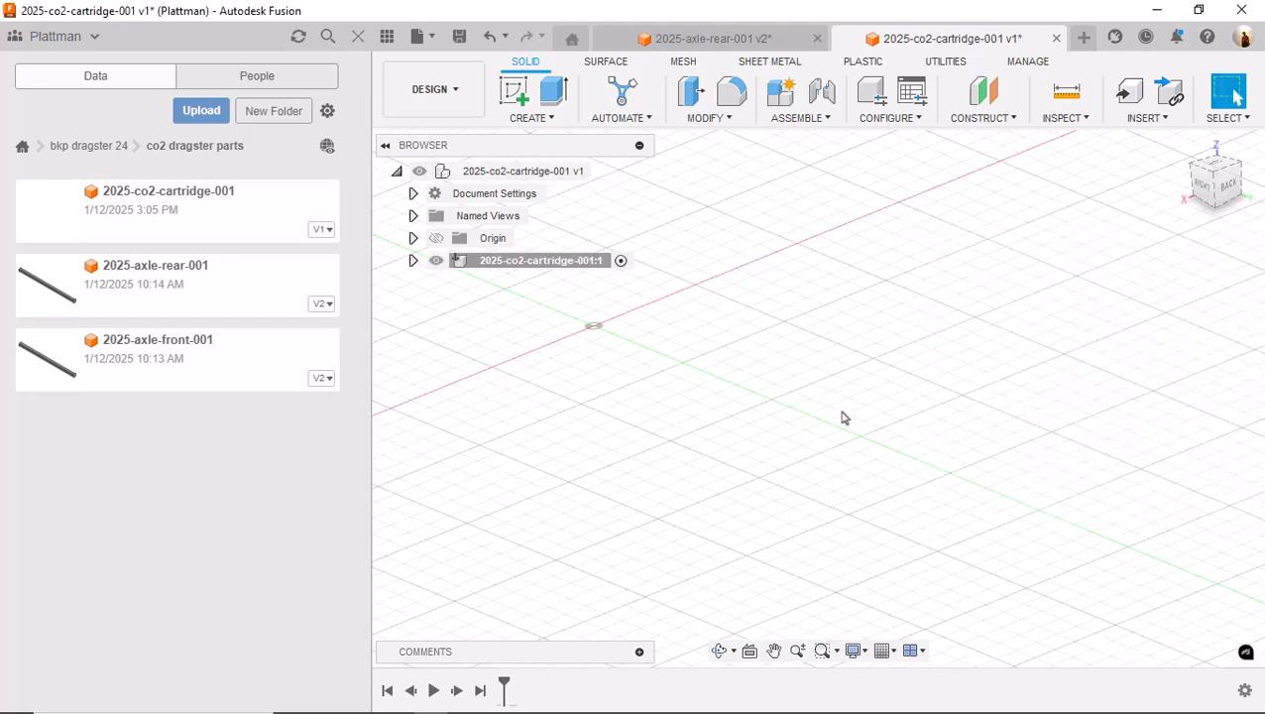
# Close the data panel and start a sketch on the vertical YZ origin plane
pyautogui.click(359, 38)
pyautogui.moveTo(633, 362); pyautogui.dragTo(739, 408, button='middle')
pyautogui.click(142, 90)
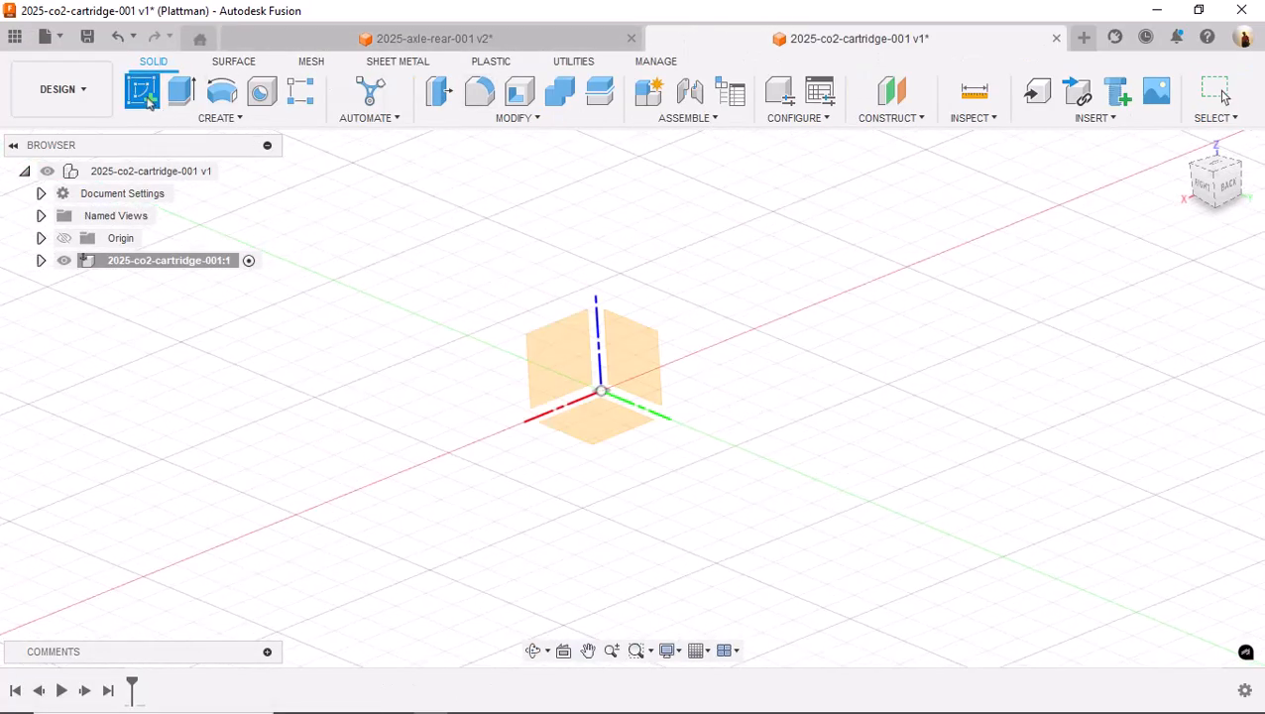
pyautogui.click(1183, 147)
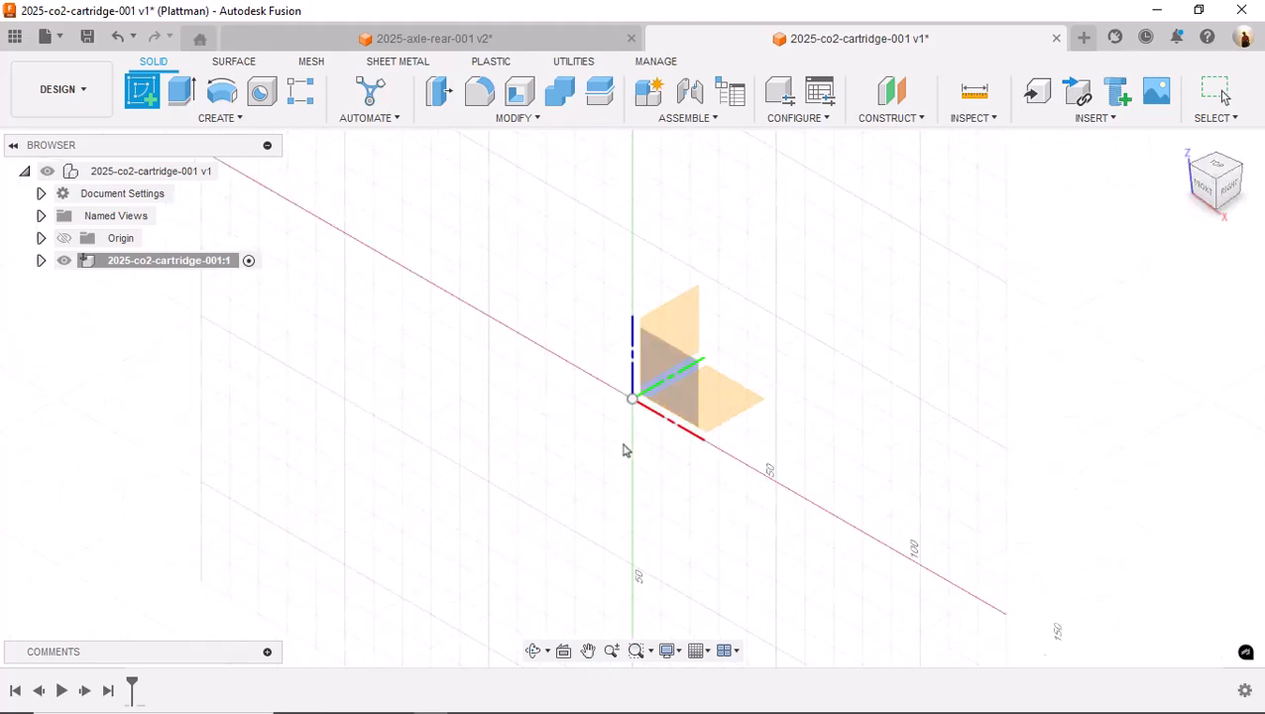
pyautogui.click(680, 325)
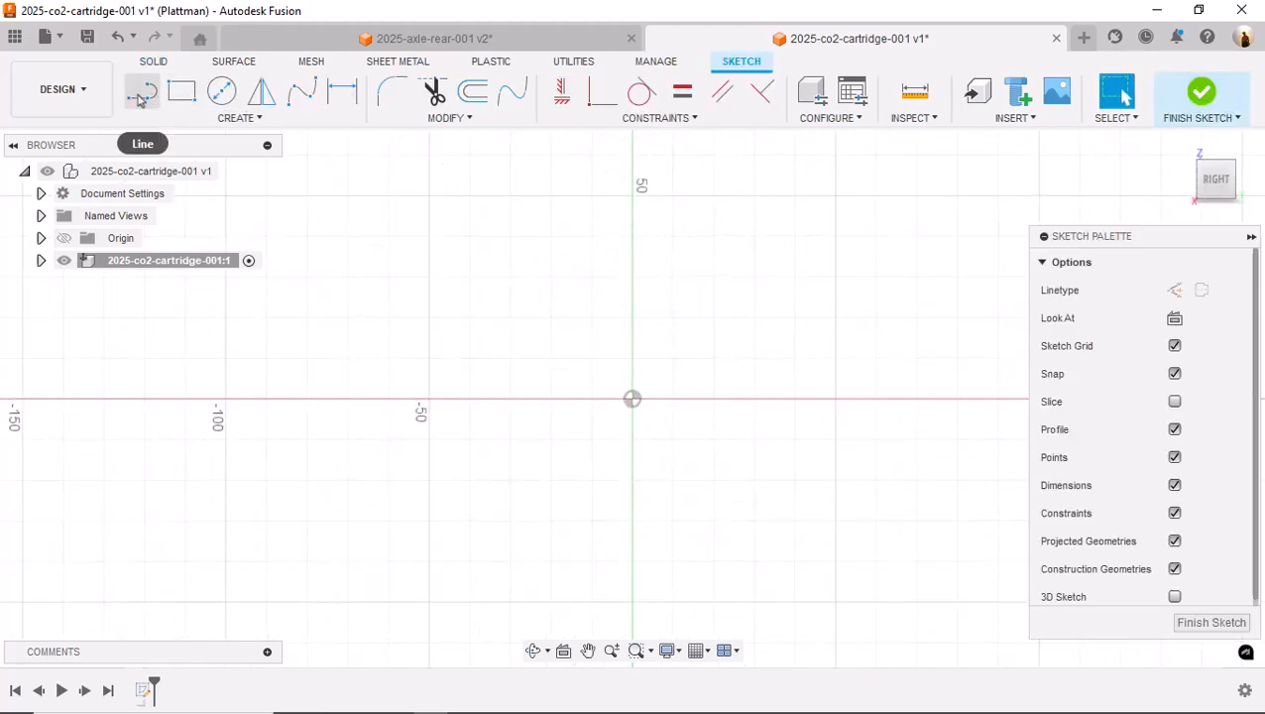
# Draw a 65 mm horizontal line from the origin along the positive horizontal axis and place its dimension below the line
pyautogui.press('l')
pyautogui.click(637, 401)
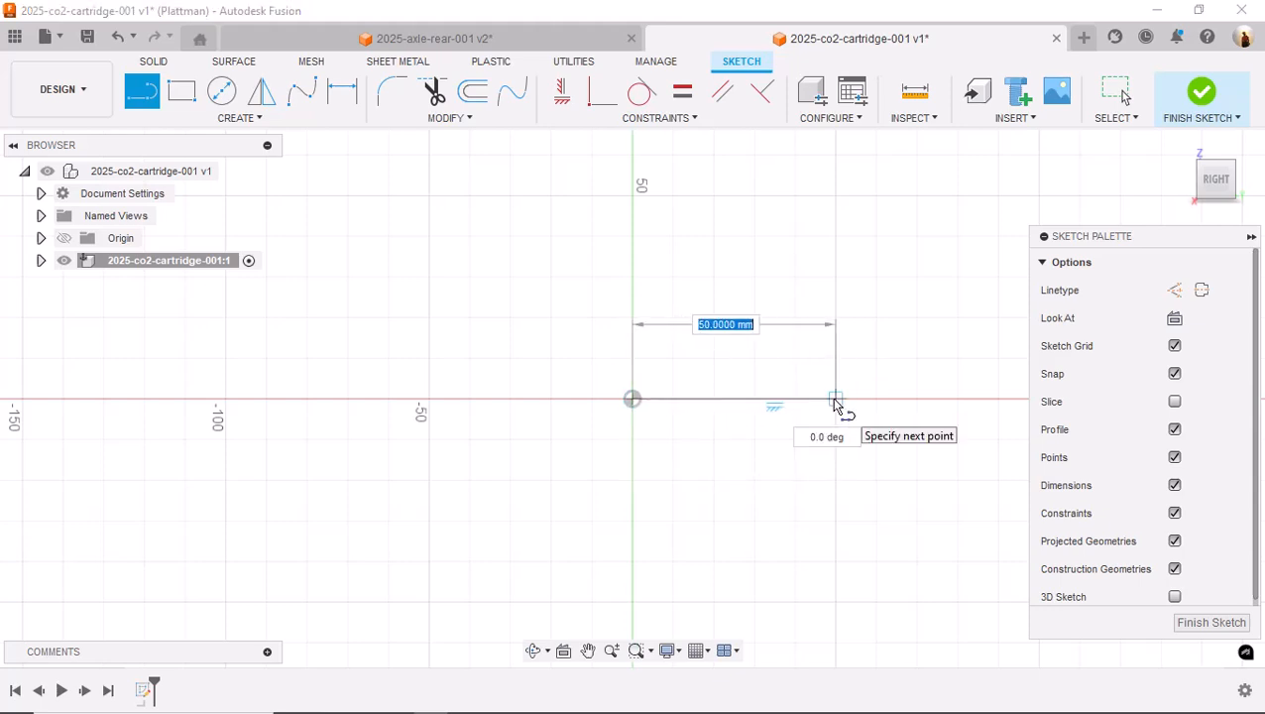
pyautogui.write('65')
pyautogui.press('Tab')
pyautogui.press('Return')
pyautogui.press('Escape')
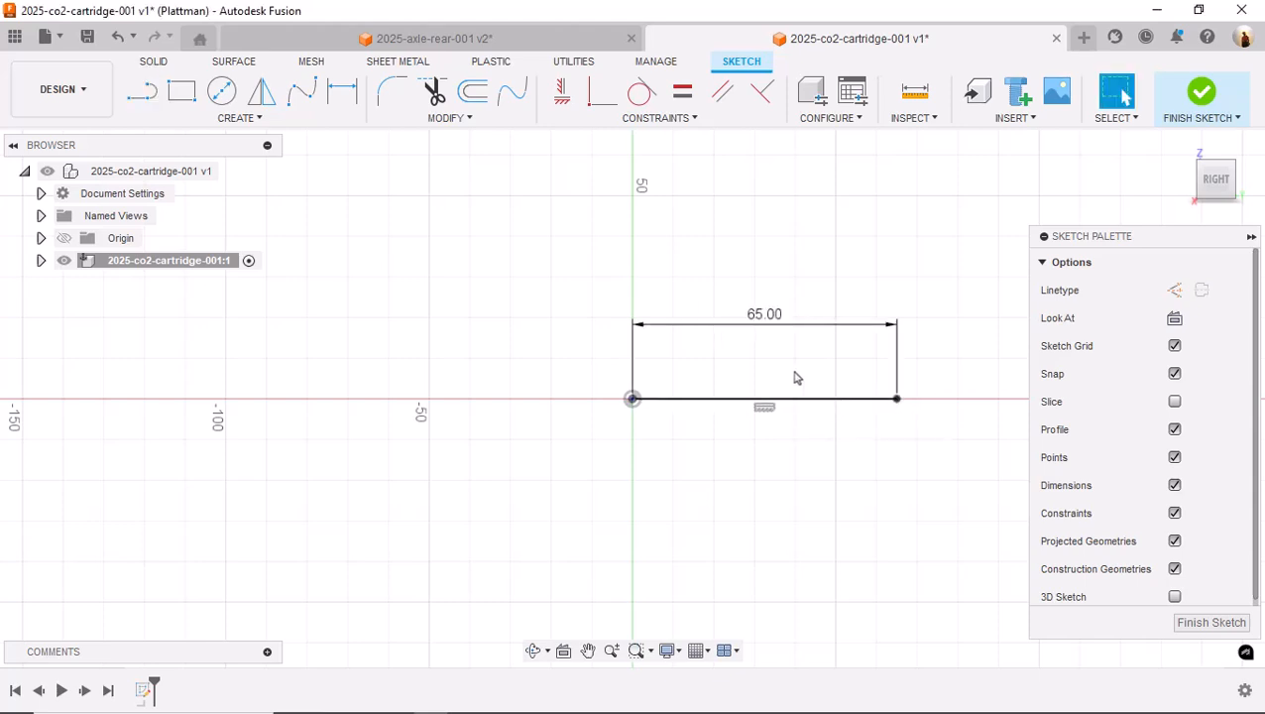
pyautogui.moveTo(770, 328); pyautogui.dragTo(777, 458)
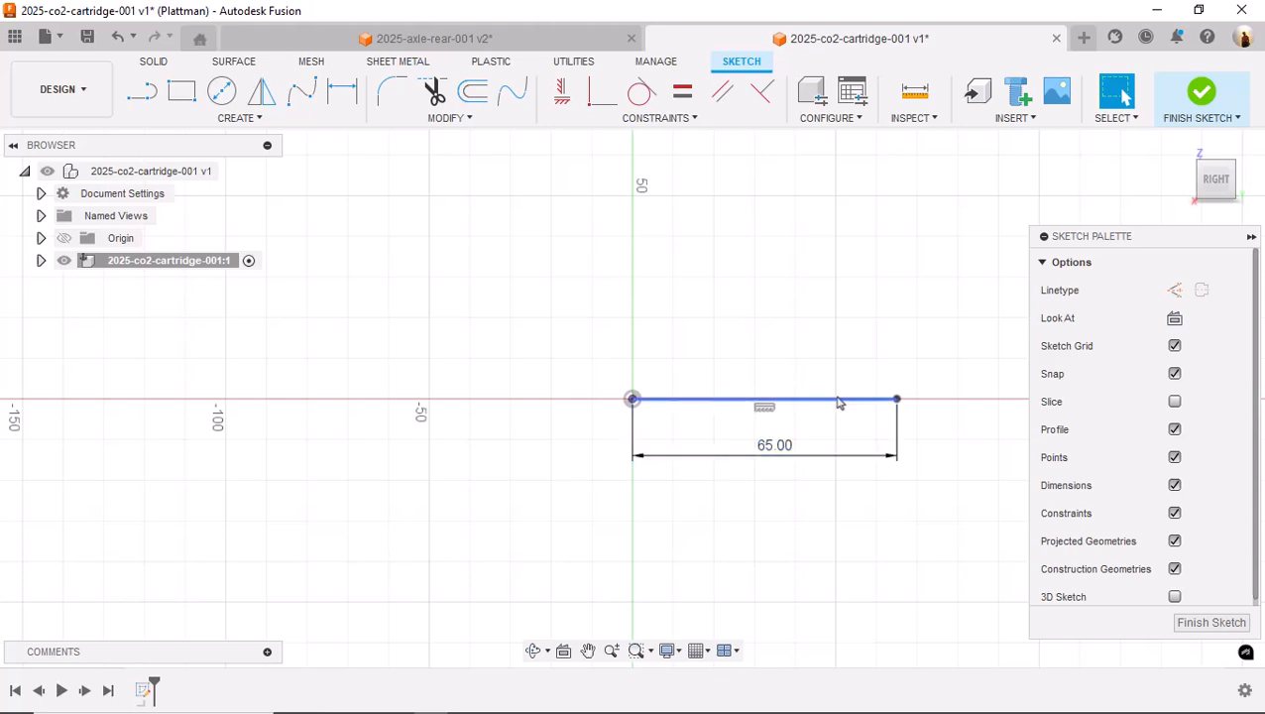
# Draw a 5.4 mm vertical line up from the 65 mm line's free end and place its dimension outside the profile
pyautogui.press('l')
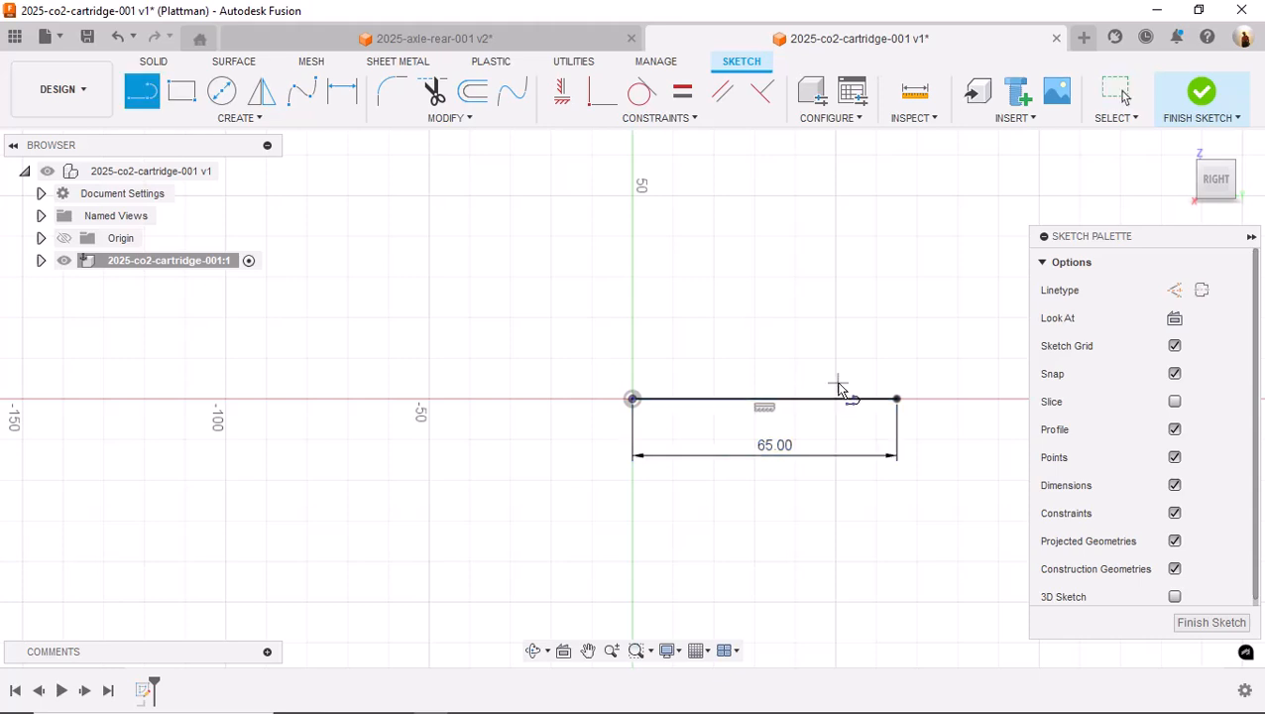
pyautogui.click(895, 399)
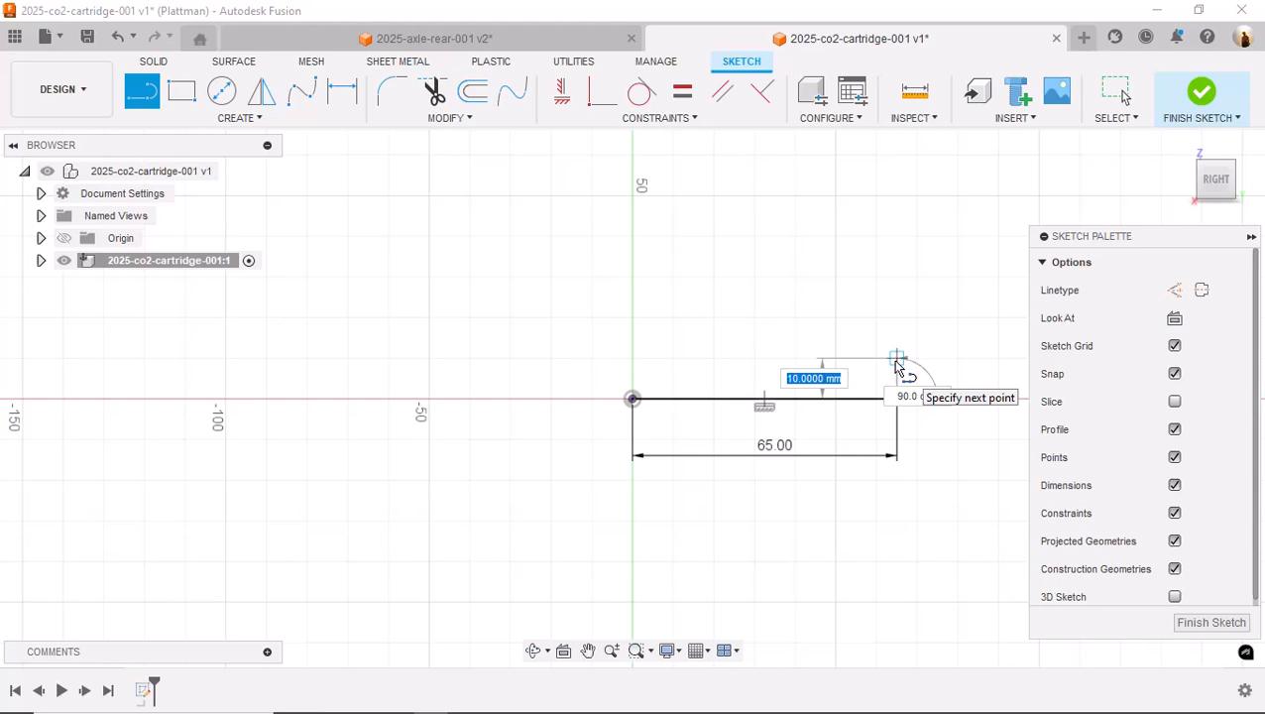
pyautogui.write('5.4')
pyautogui.press('Tab')
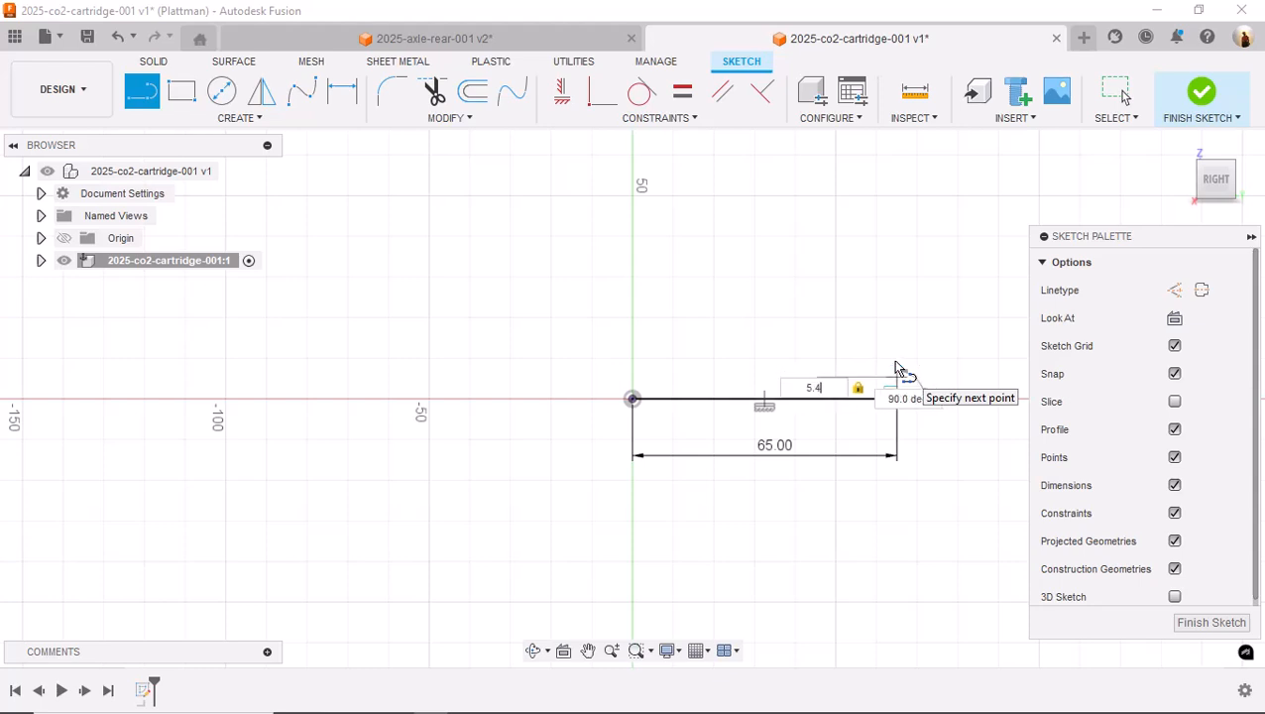
pyautogui.press('Return')
pyautogui.press('Escape')
pyautogui.moveTo(831, 388); pyautogui.dragTo(959, 389)
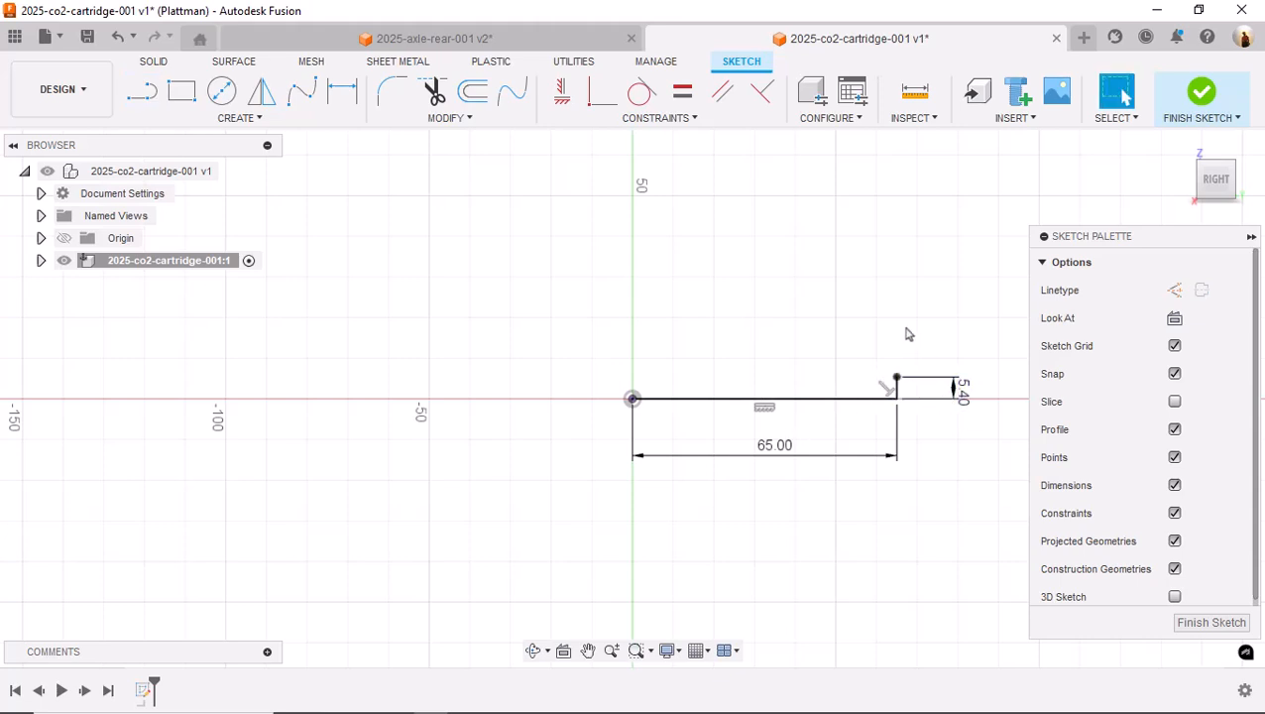
# Draw an 8.5 mm horizontal line from the top of the 5.4 mm line back towards the origin side
pyautogui.press('l')
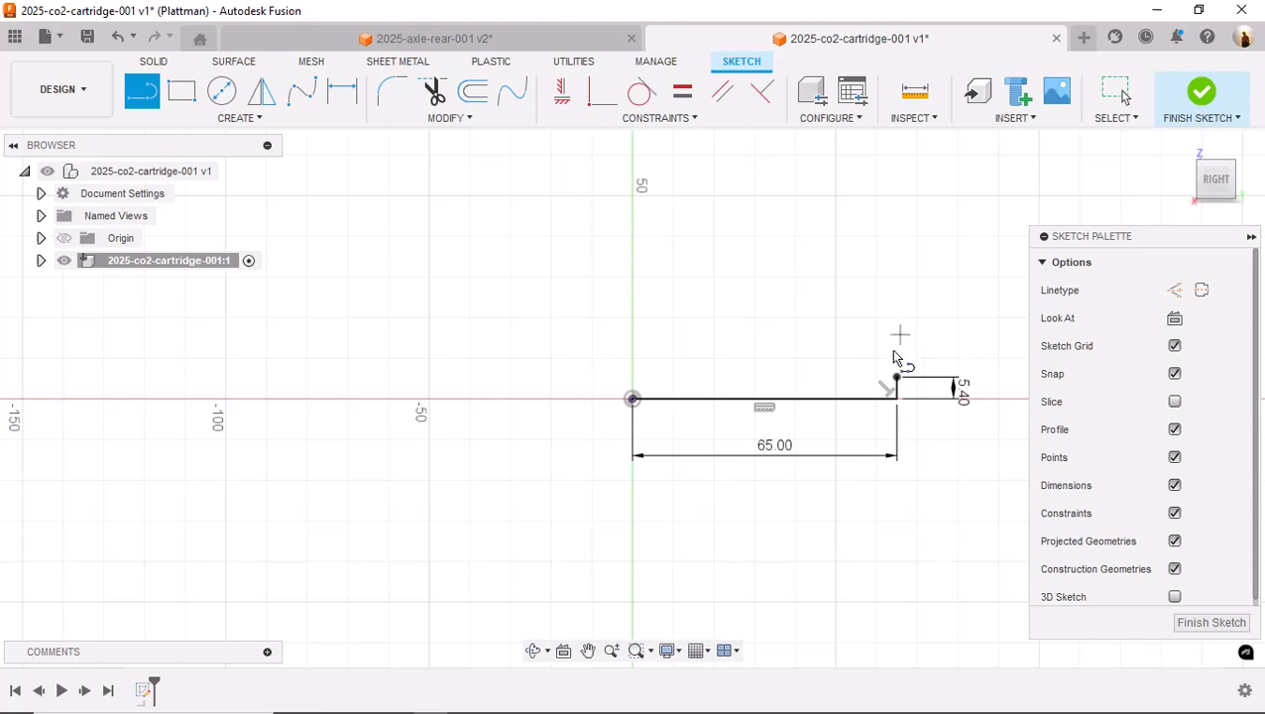
pyautogui.click(897, 379)
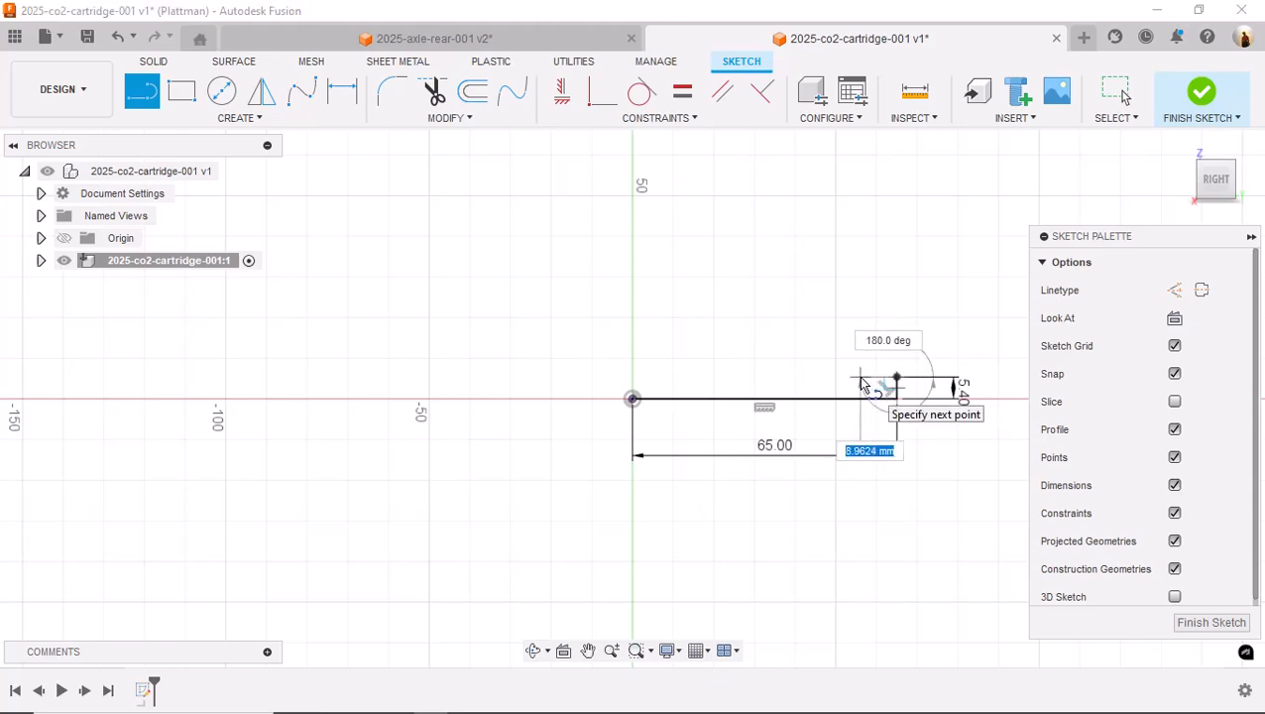
pyautogui.write('8.5')
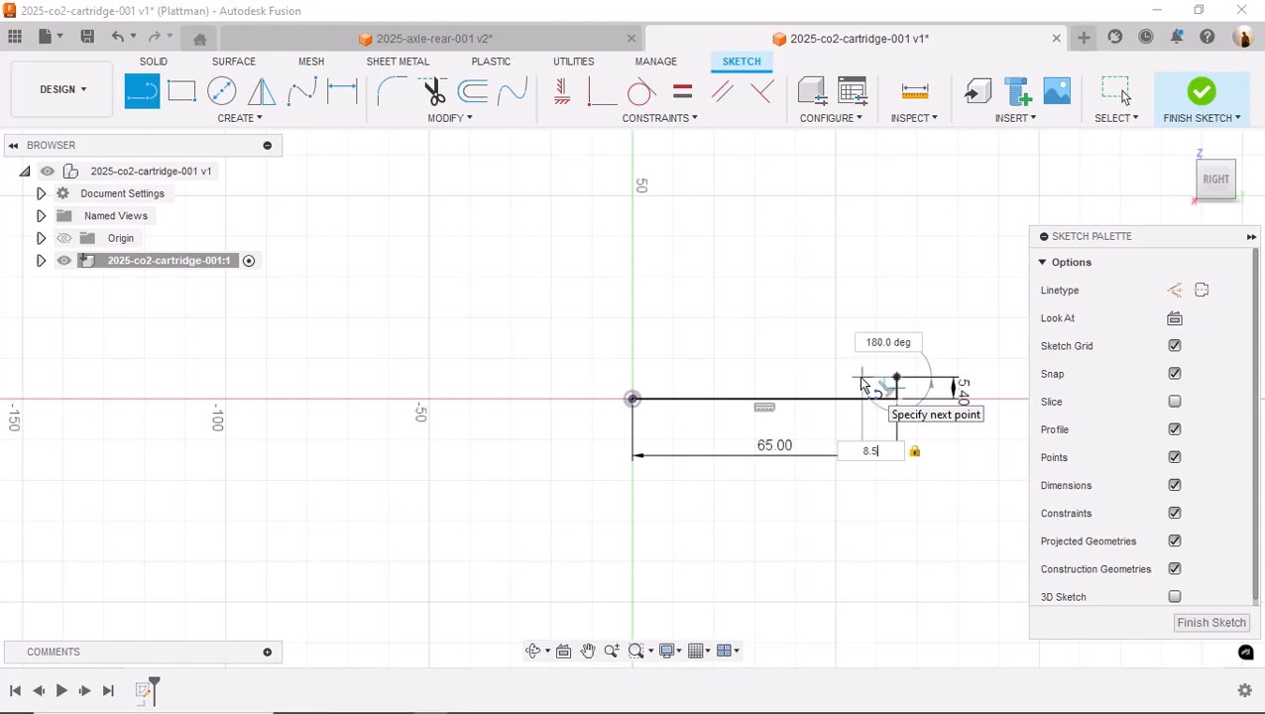
pyautogui.press('Return')
pyautogui.press('Escape')
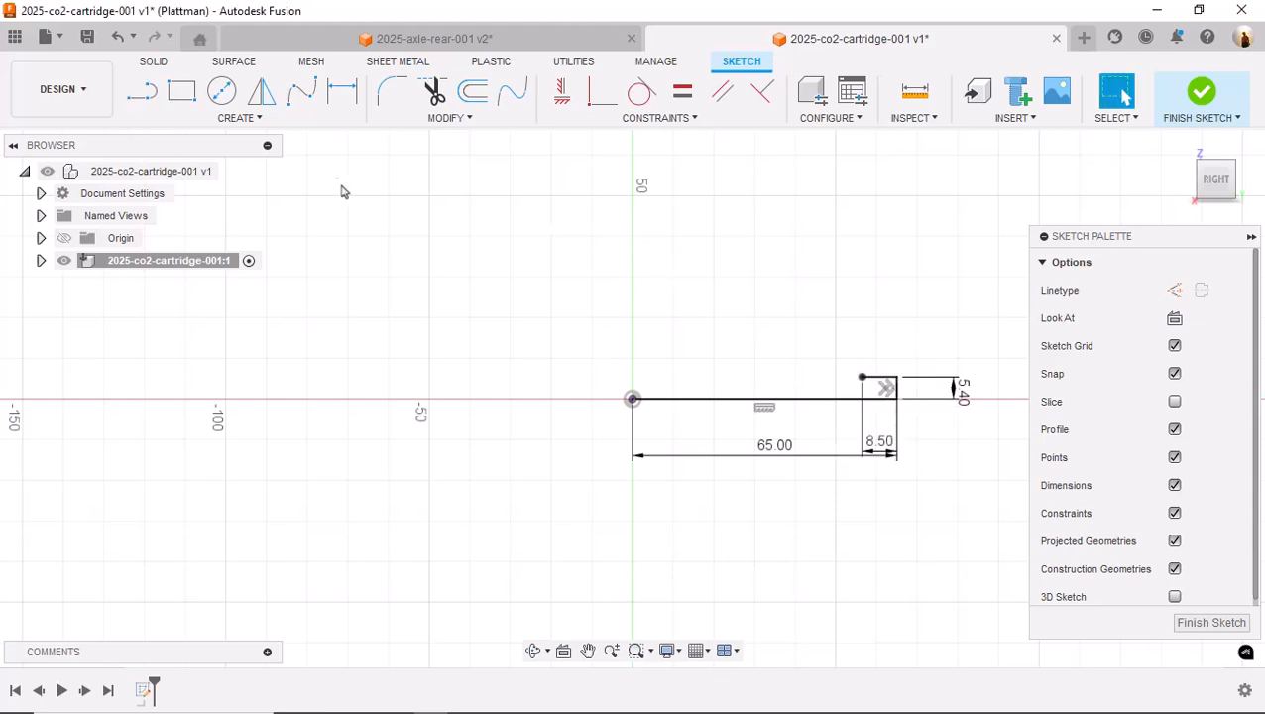
# Draw a 90-degree center point arc of about 10 mm radius, centred on the base line and rising from the origin
pyautogui.click(228, 121)
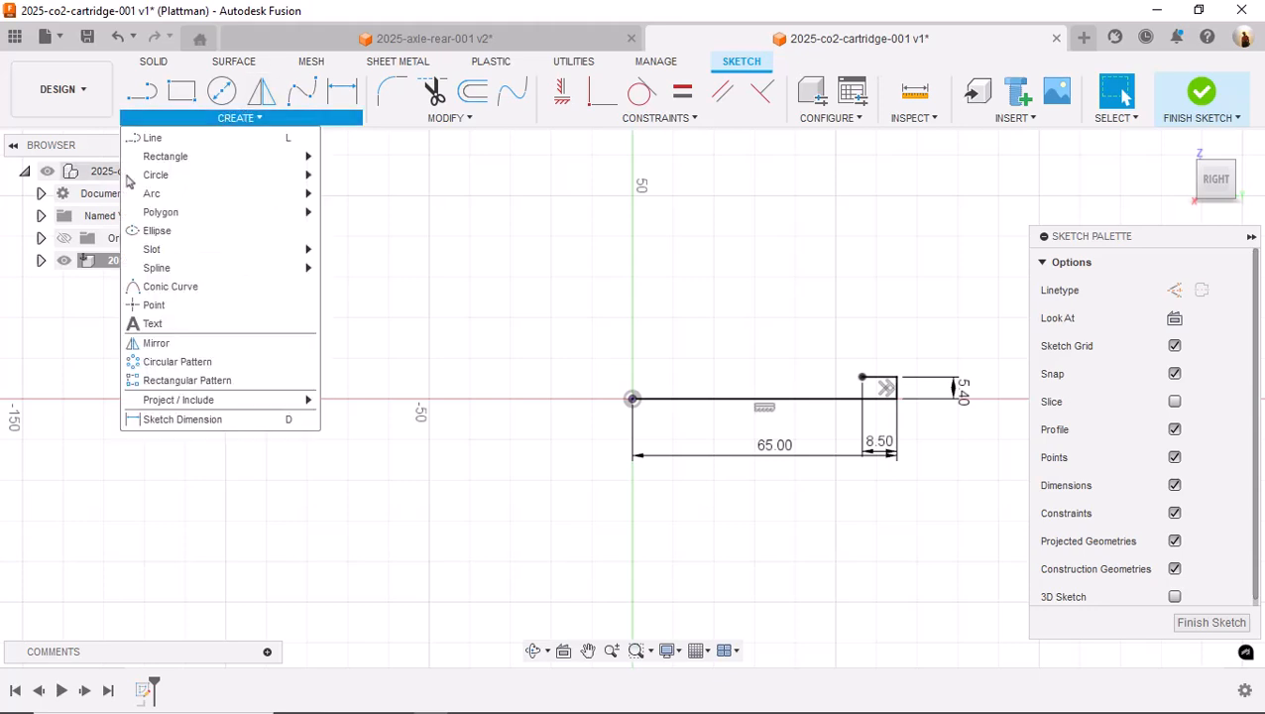
pyautogui.moveTo(168, 198)
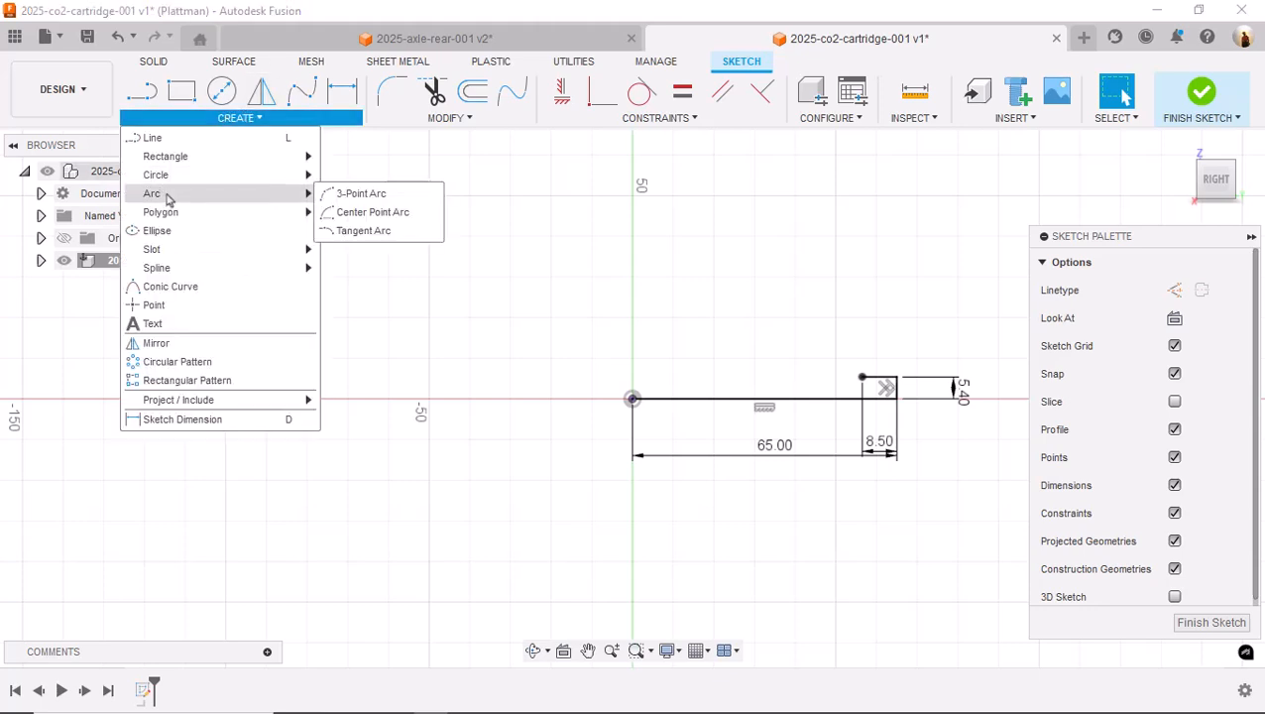
pyautogui.click(354, 220)
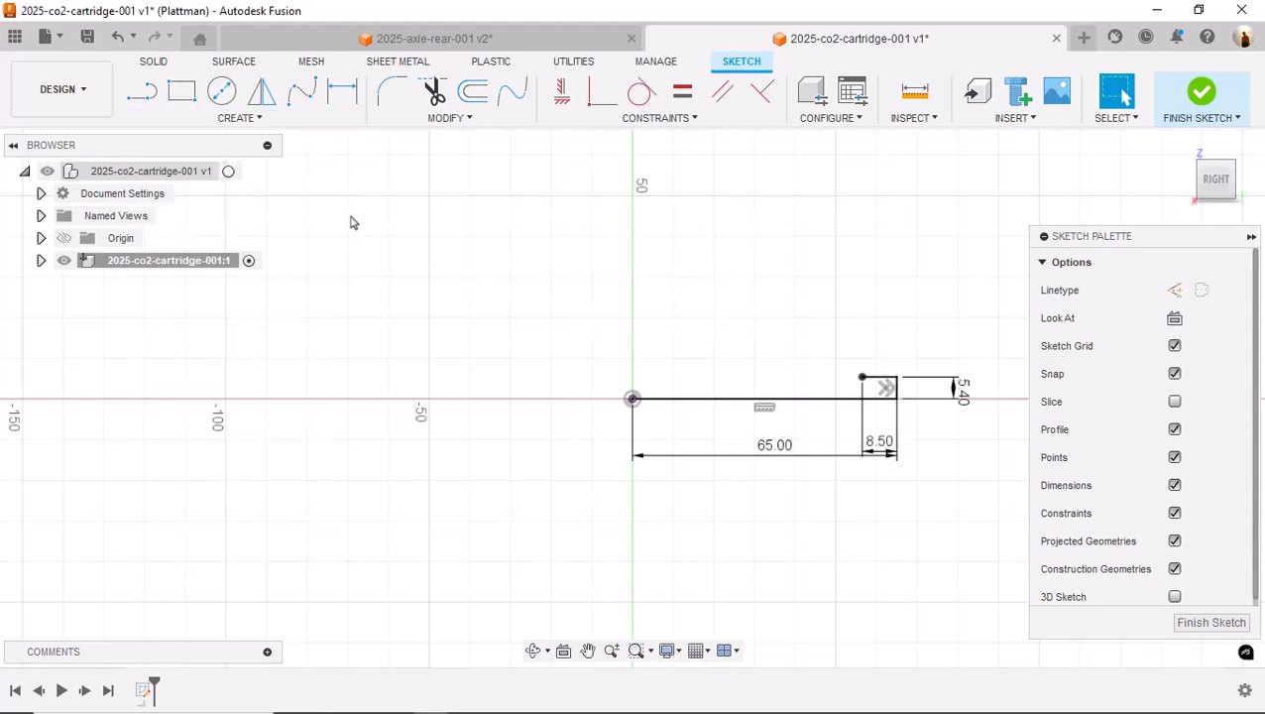
pyautogui.click(672, 398)
pyautogui.click(633, 399)
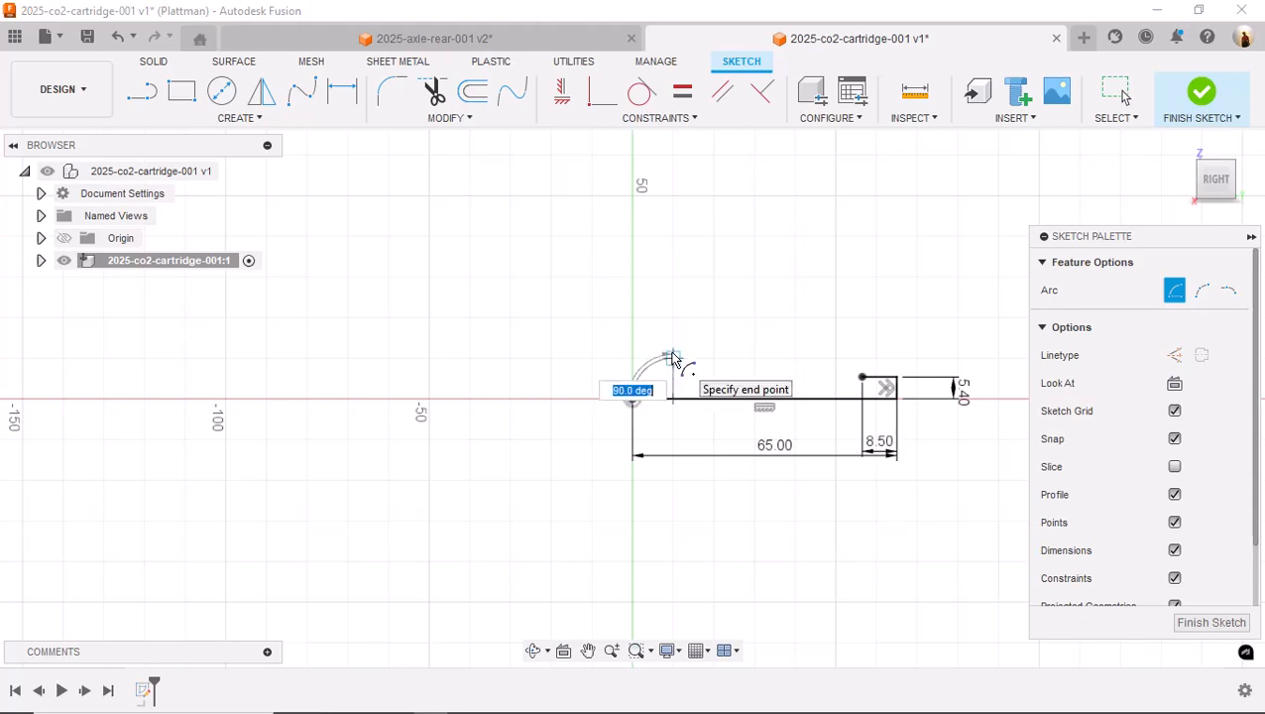
pyautogui.click(674, 359)
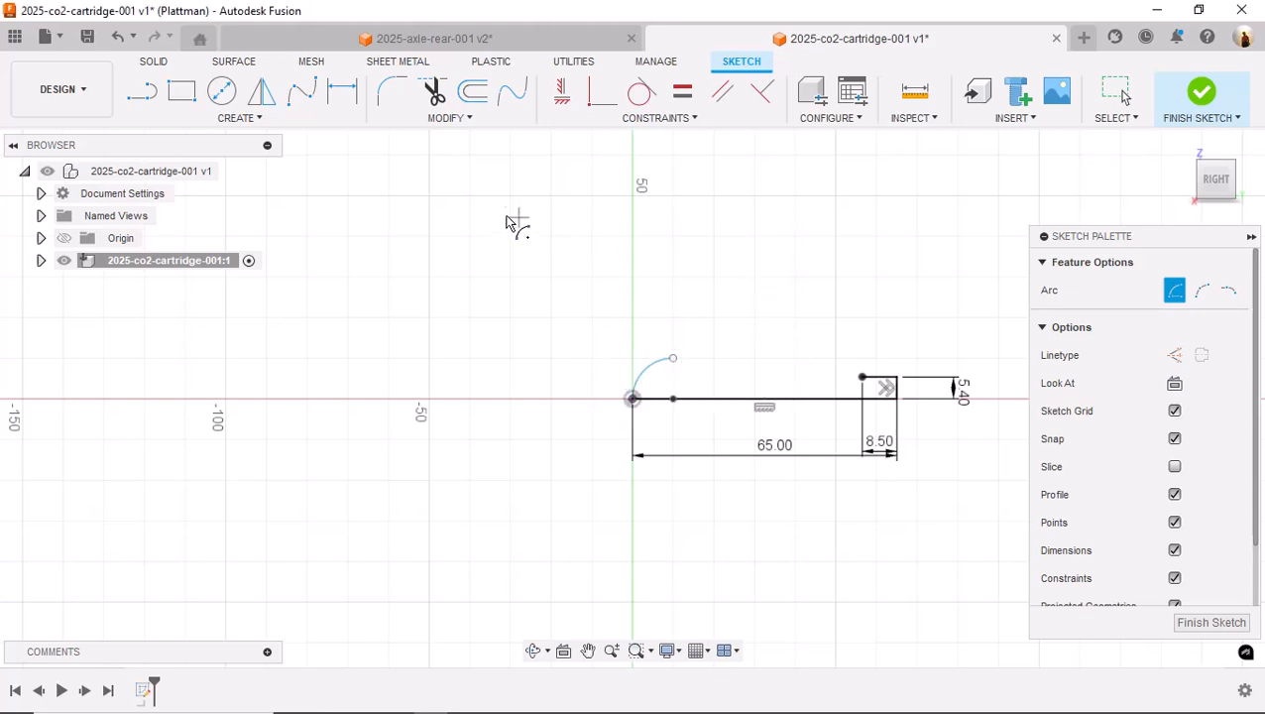
# Dimension the arc at the origin with a radius of 9.5 mm
pyautogui.press('d')
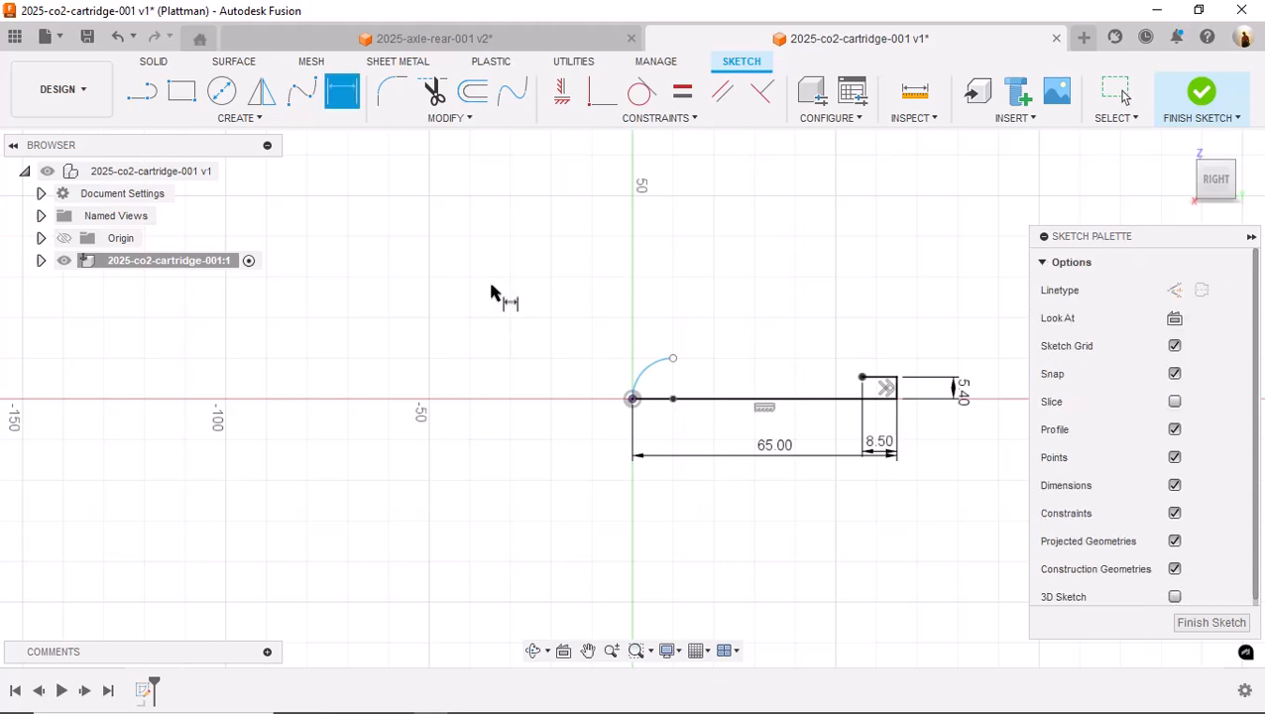
pyautogui.click(647, 367)
pyautogui.click(597, 326)
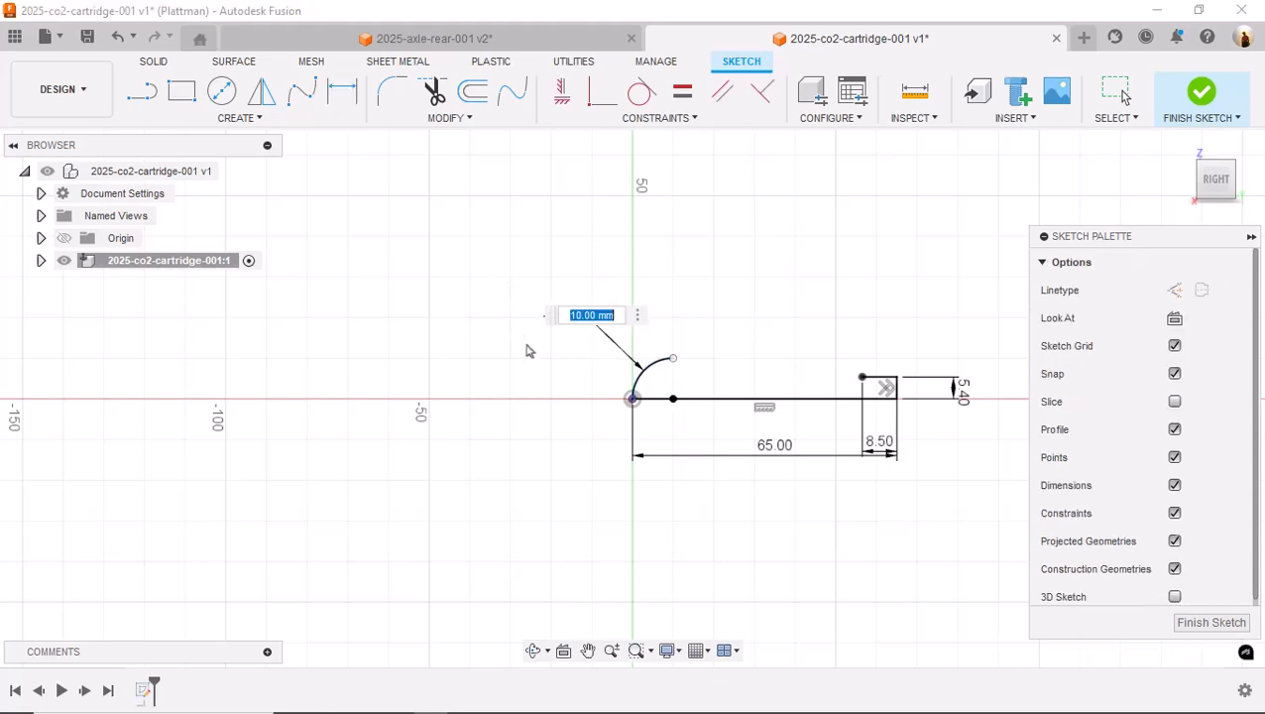
pyautogui.write('9.5')
pyautogui.press('Return')
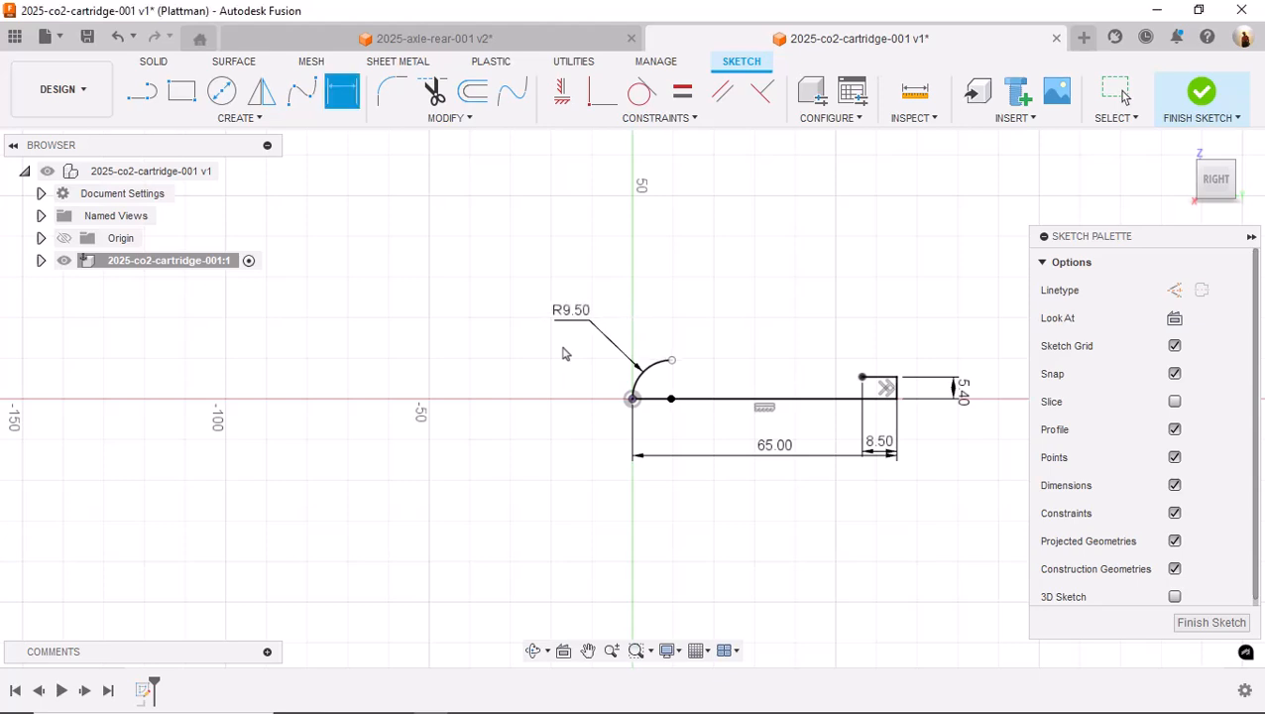
# Draw a nearly horizontal 31 mm line from the arc's upper end towards the neck of the cartridge profile
pyautogui.press('s')
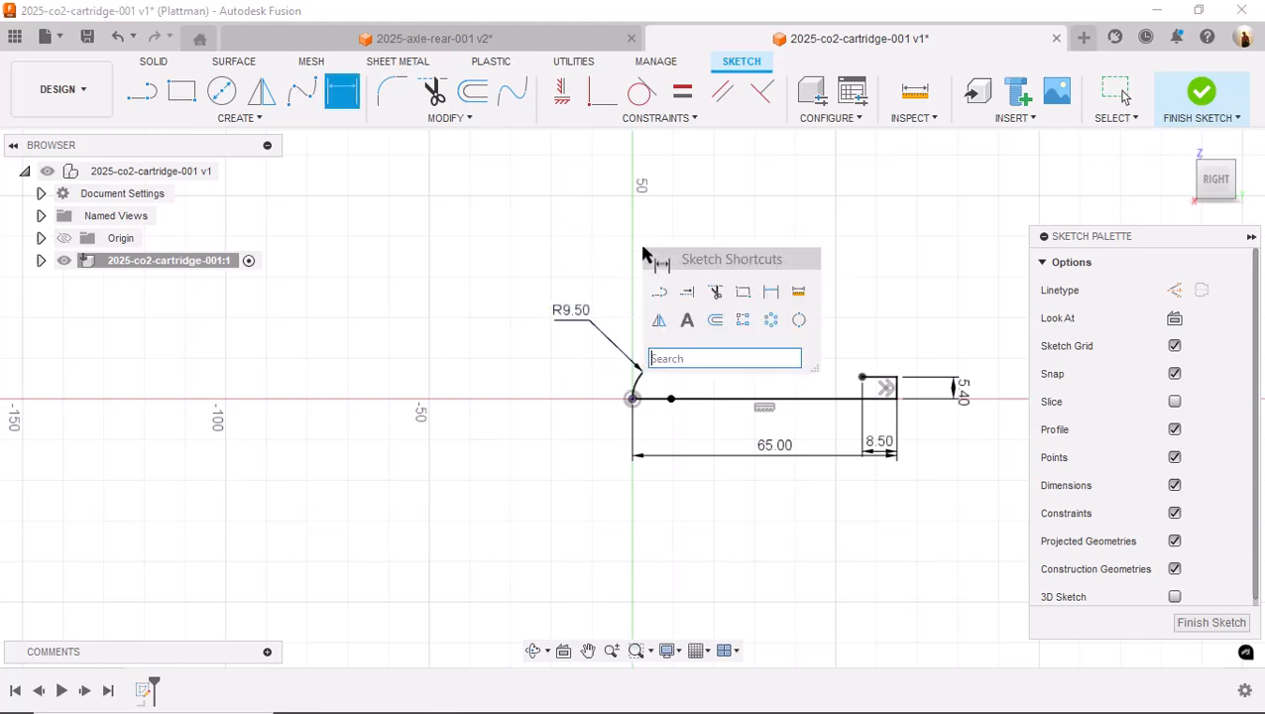
pyautogui.click(657, 292)
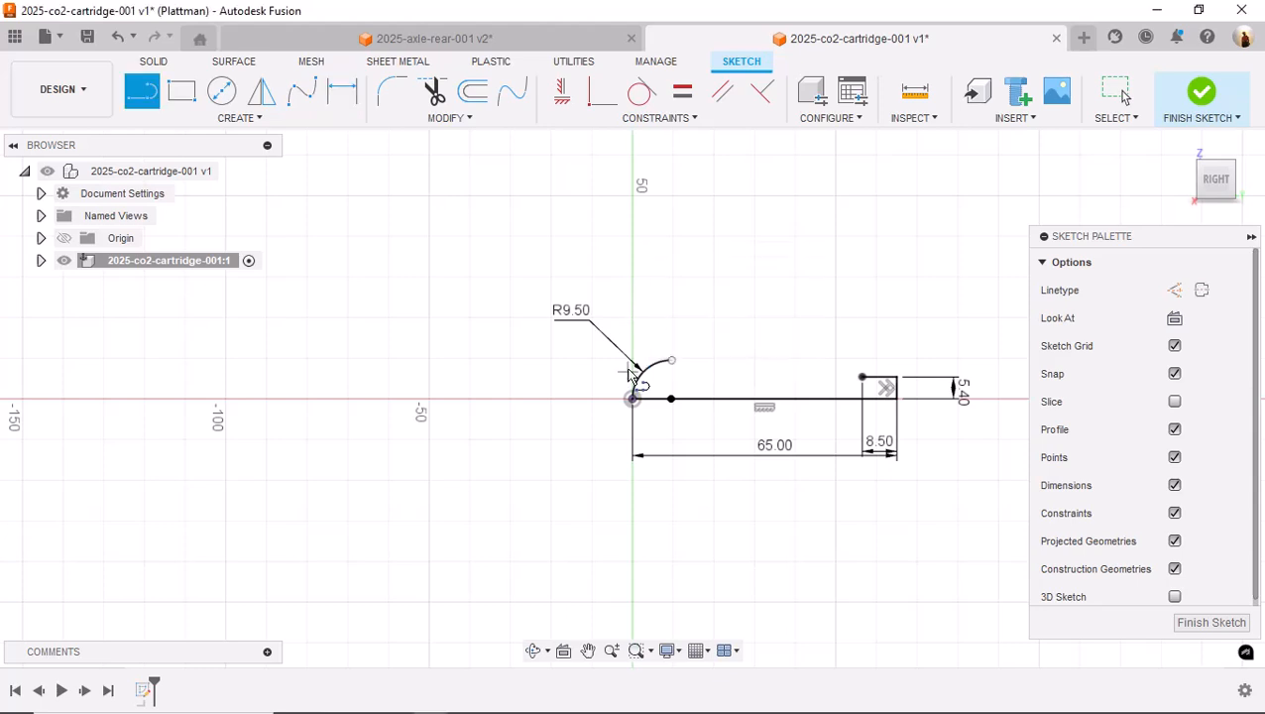
pyautogui.click(672, 361)
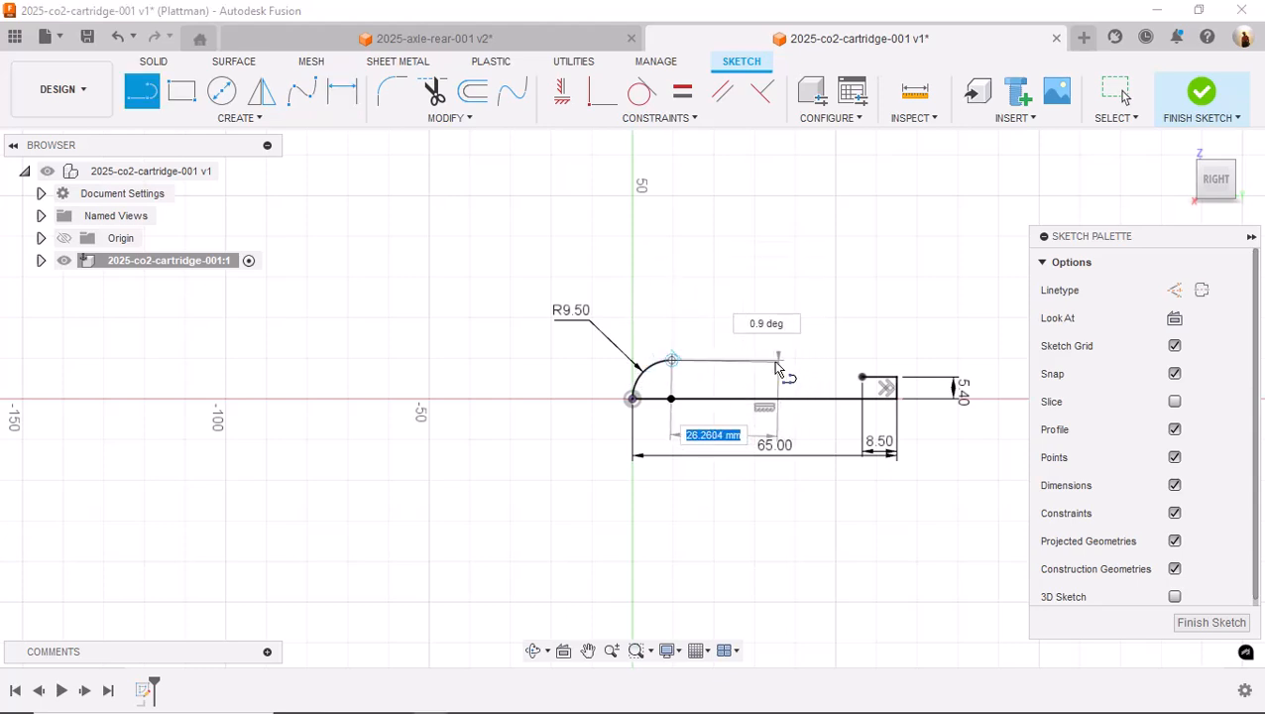
pyautogui.write('31')
pyautogui.press('Return')
pyautogui.press('Escape')
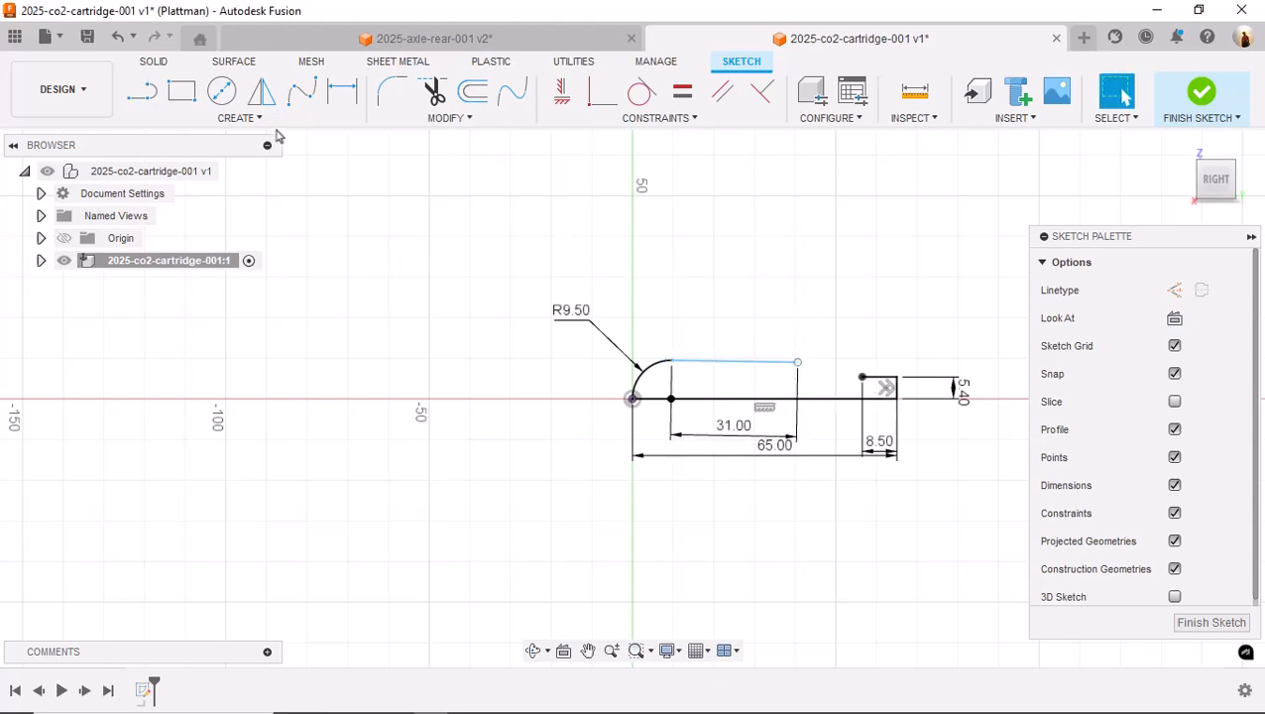
# Close the profile with a tangent arc from the end of the 31 mm line to the open end of the 8.5 mm line
pyautogui.click(248, 118)
pyautogui.moveTo(174, 201)
pyautogui.click(348, 231)
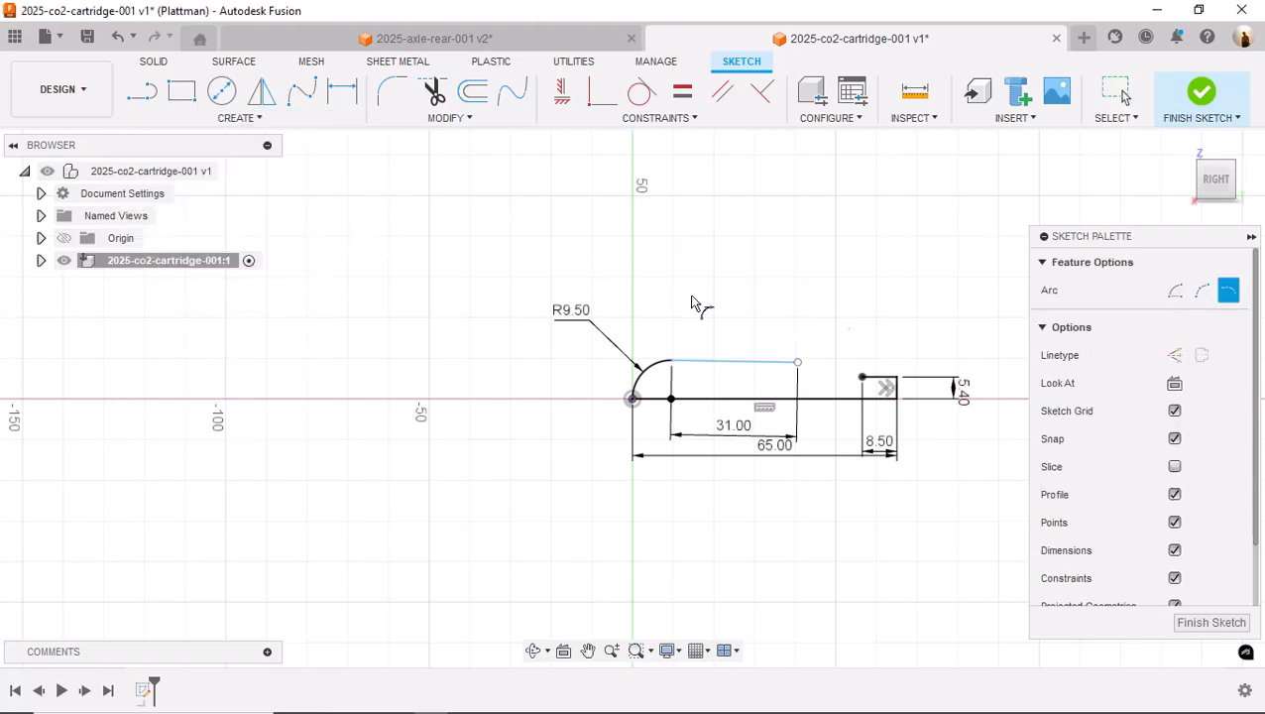
pyautogui.click(798, 363)
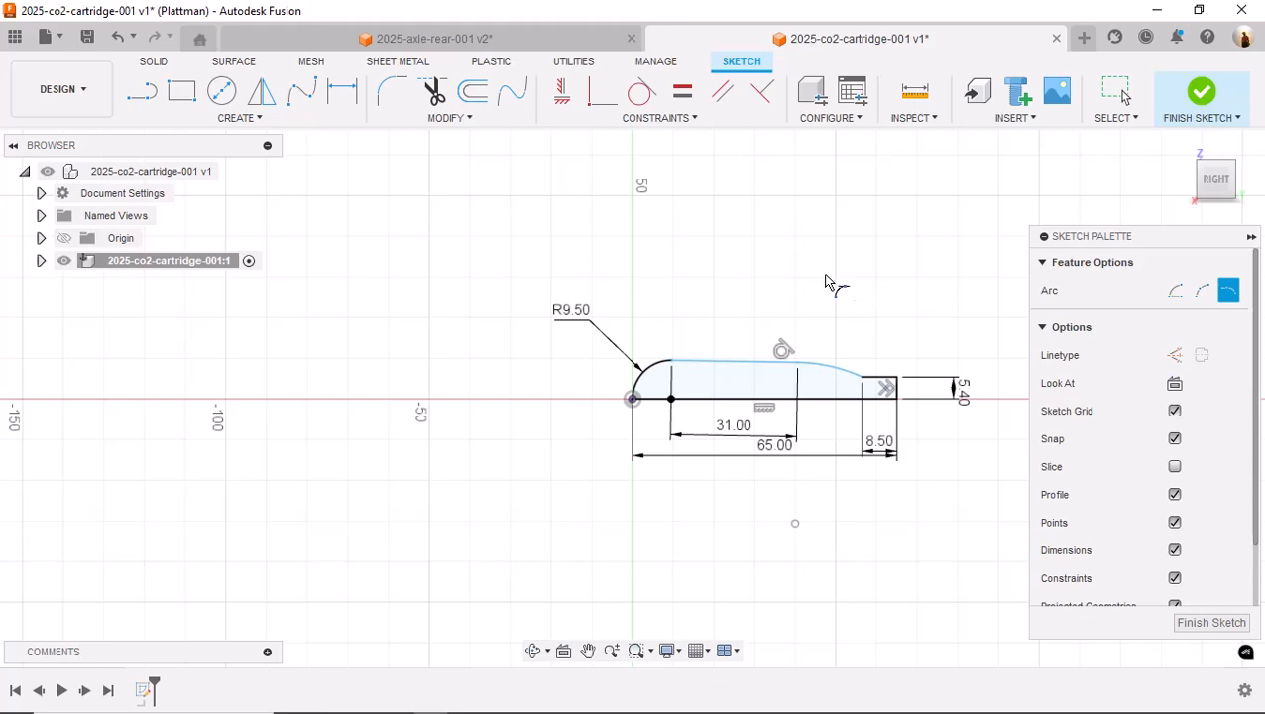
# Constrain the 31 mm upper profile line parallel to the base line
pyautogui.click(823, 236)
pyautogui.press('Escape')
pyautogui.press('Escape')
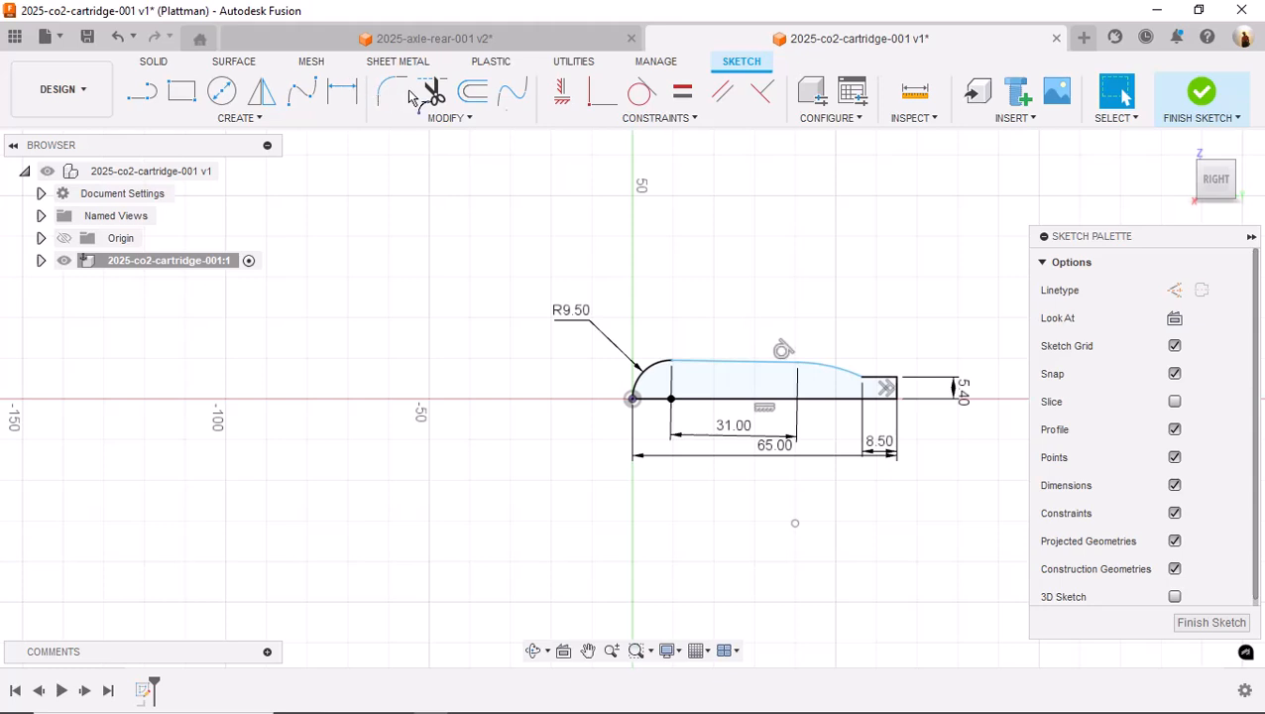
pyautogui.click(657, 119)
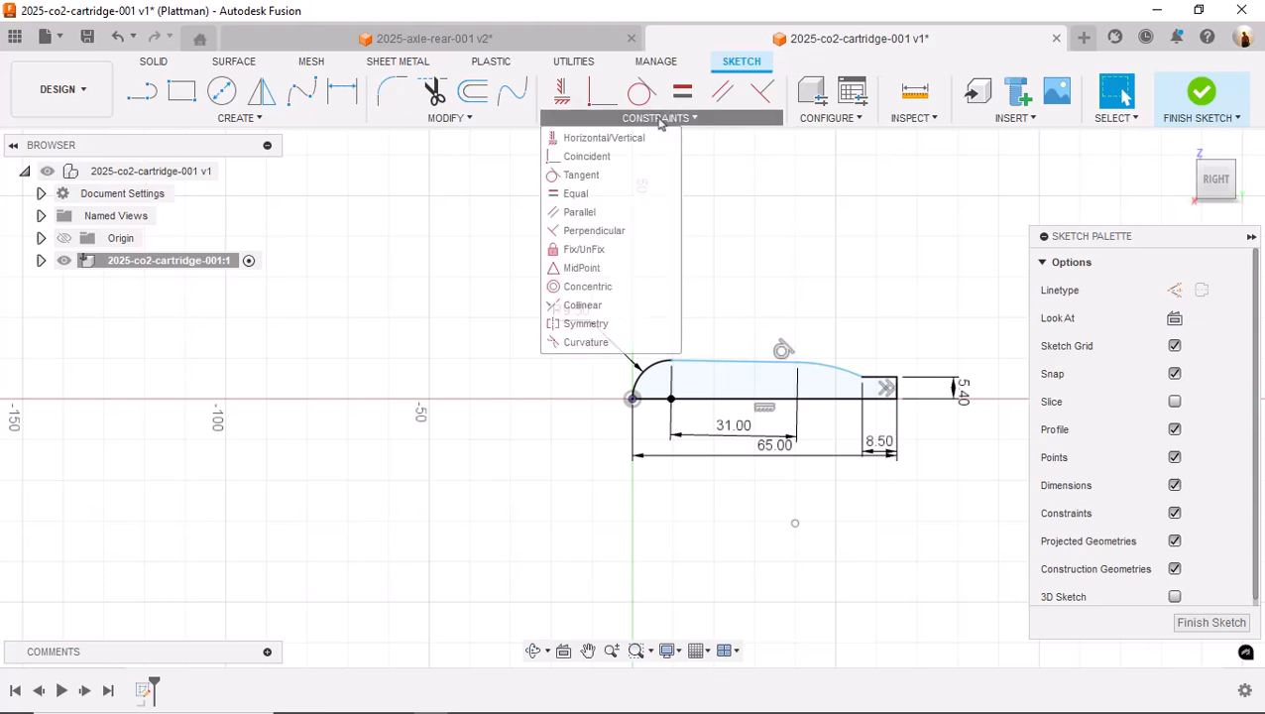
pyautogui.click(594, 194)
pyautogui.click(651, 119)
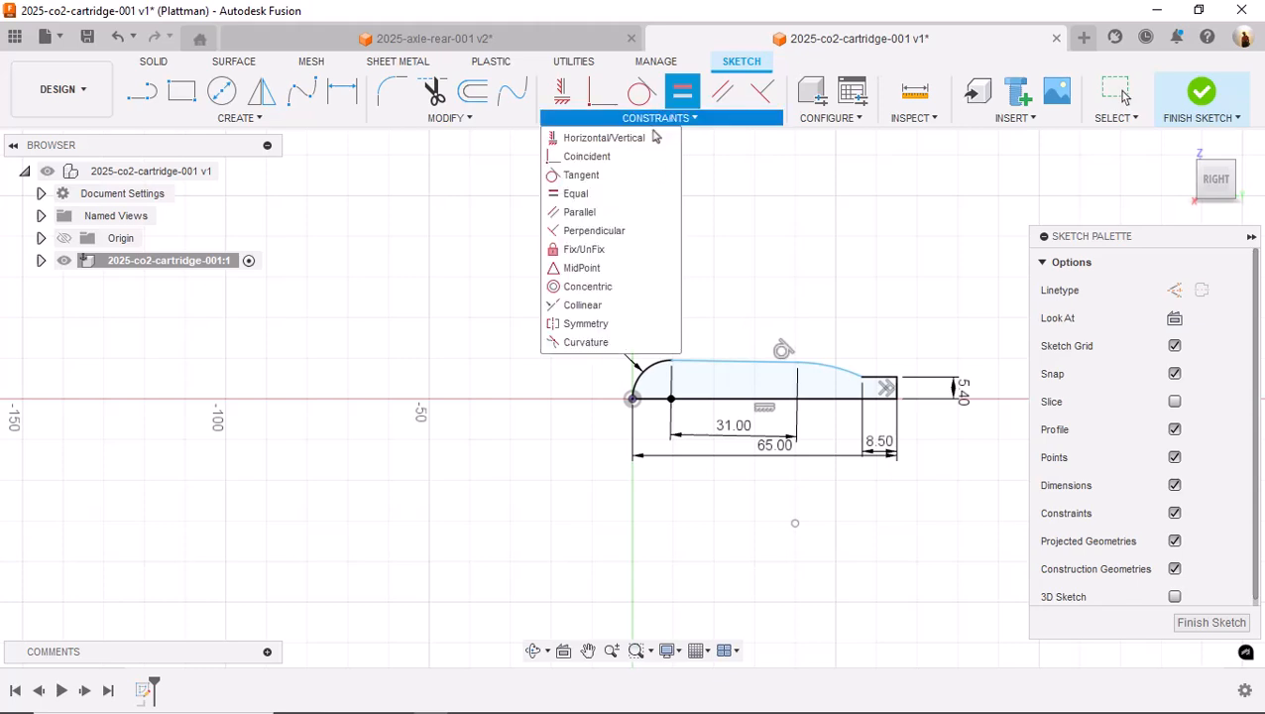
pyautogui.click(575, 211)
pyautogui.click(742, 398)
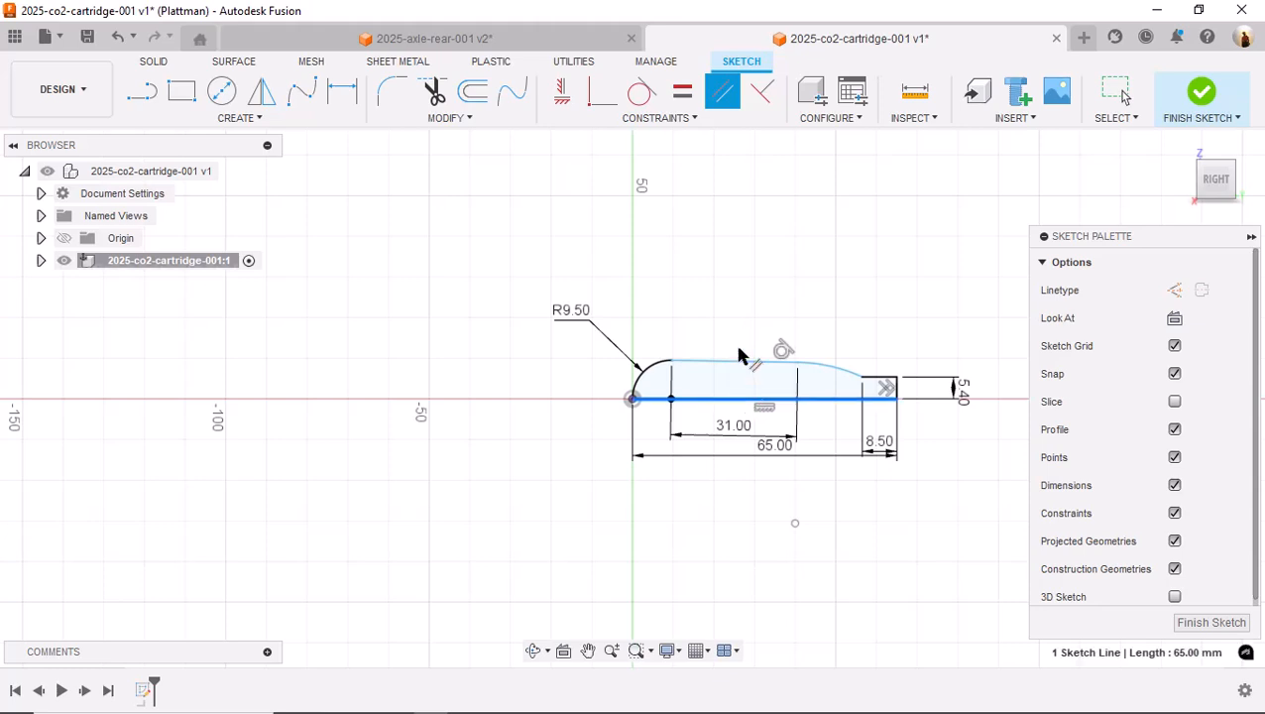
pyautogui.click(741, 361)
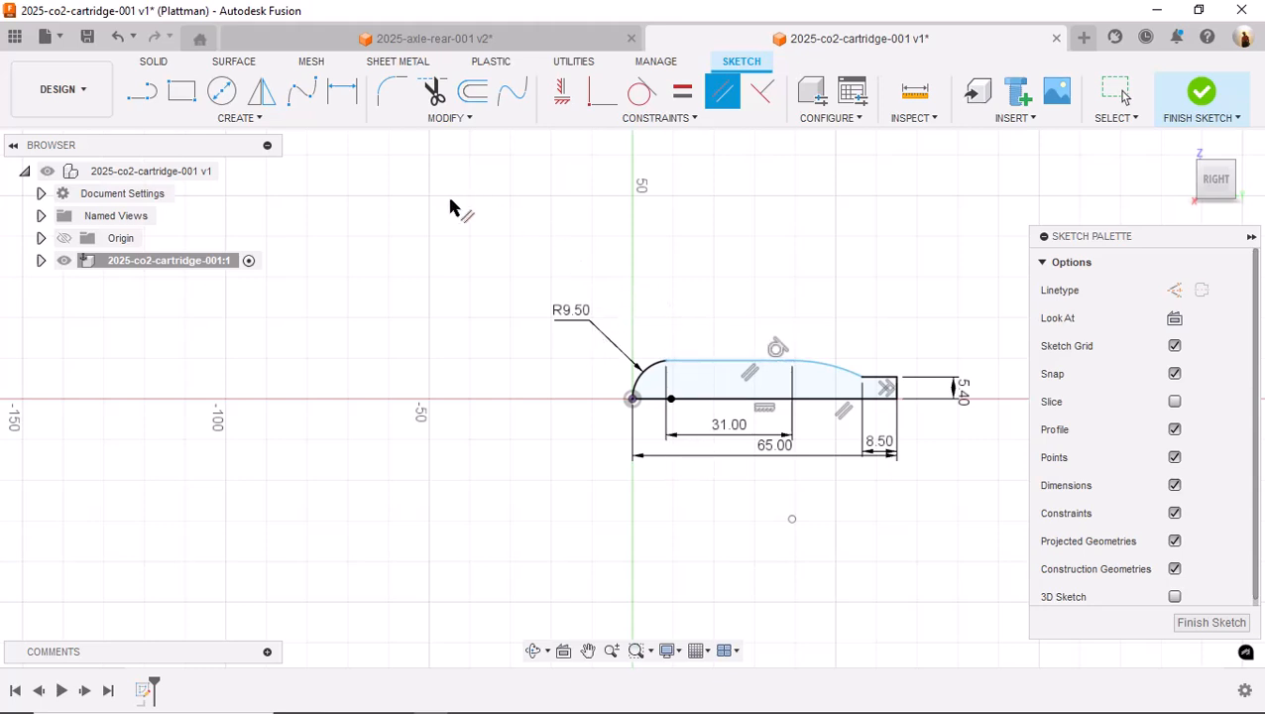
pyautogui.press('e')
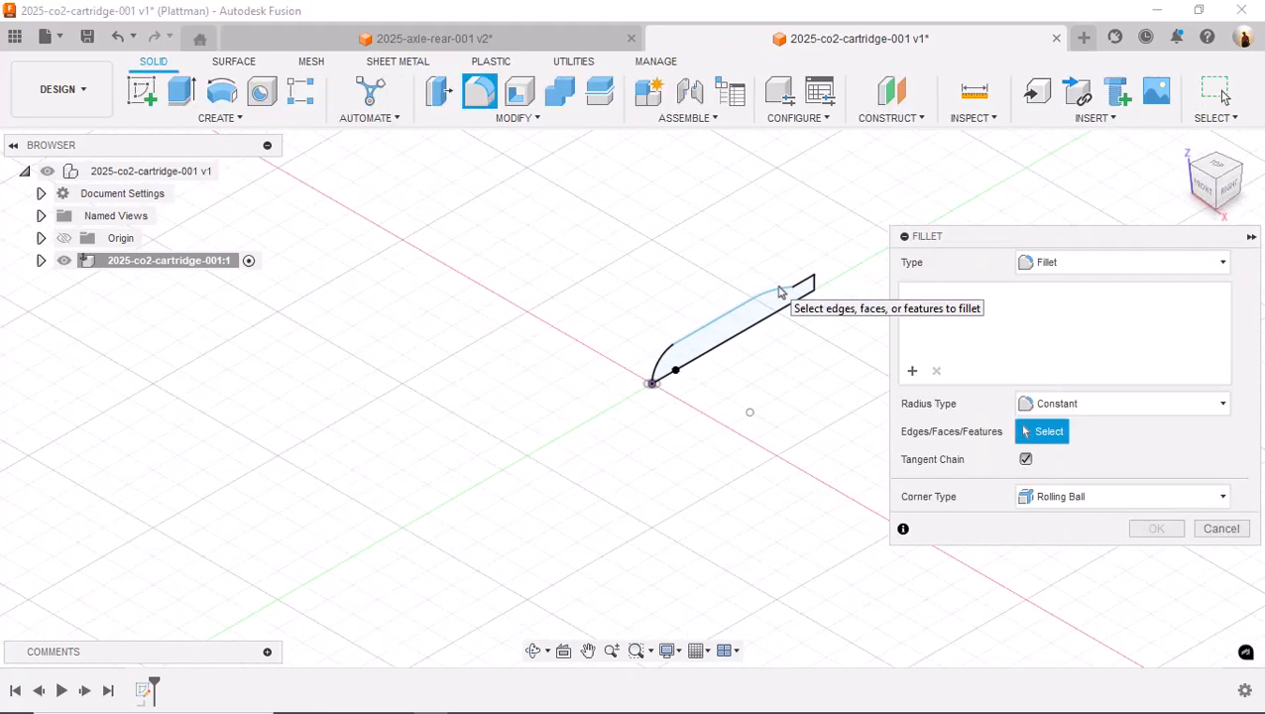
pyautogui.click(1225, 194)
pyautogui.scroll(-2, 550, 432)
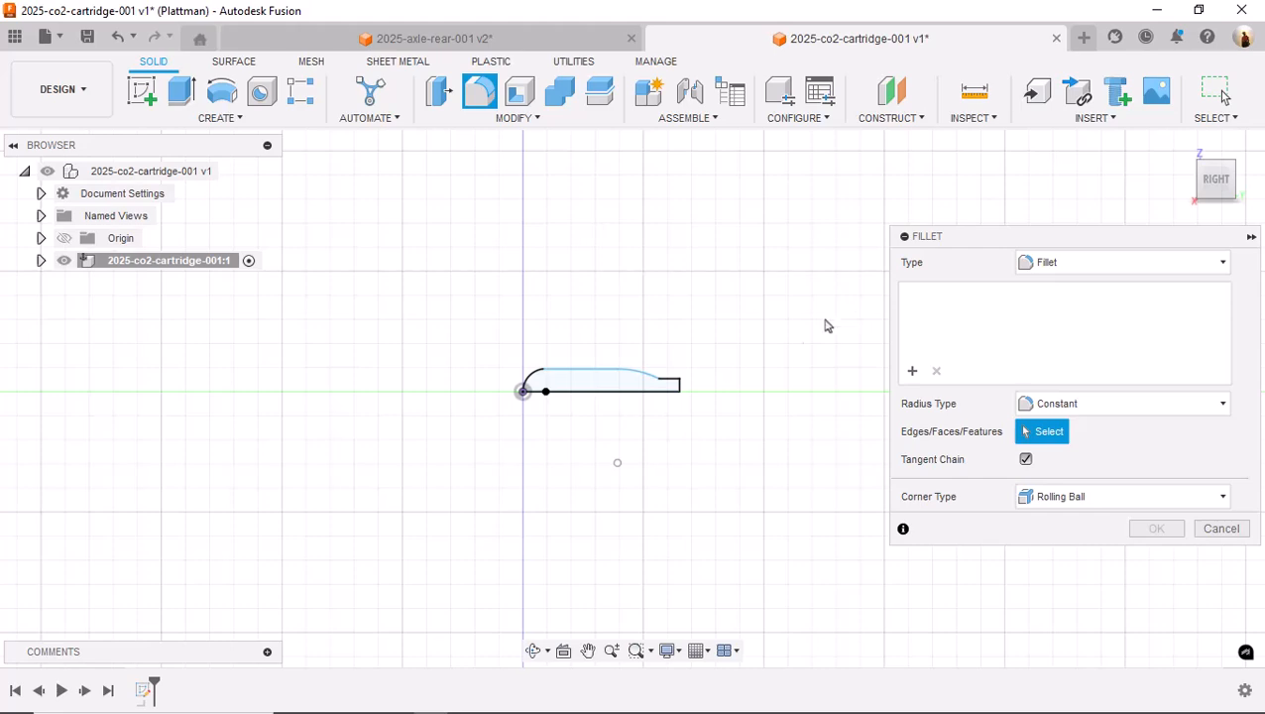
pyautogui.scroll(3, 794, 337)
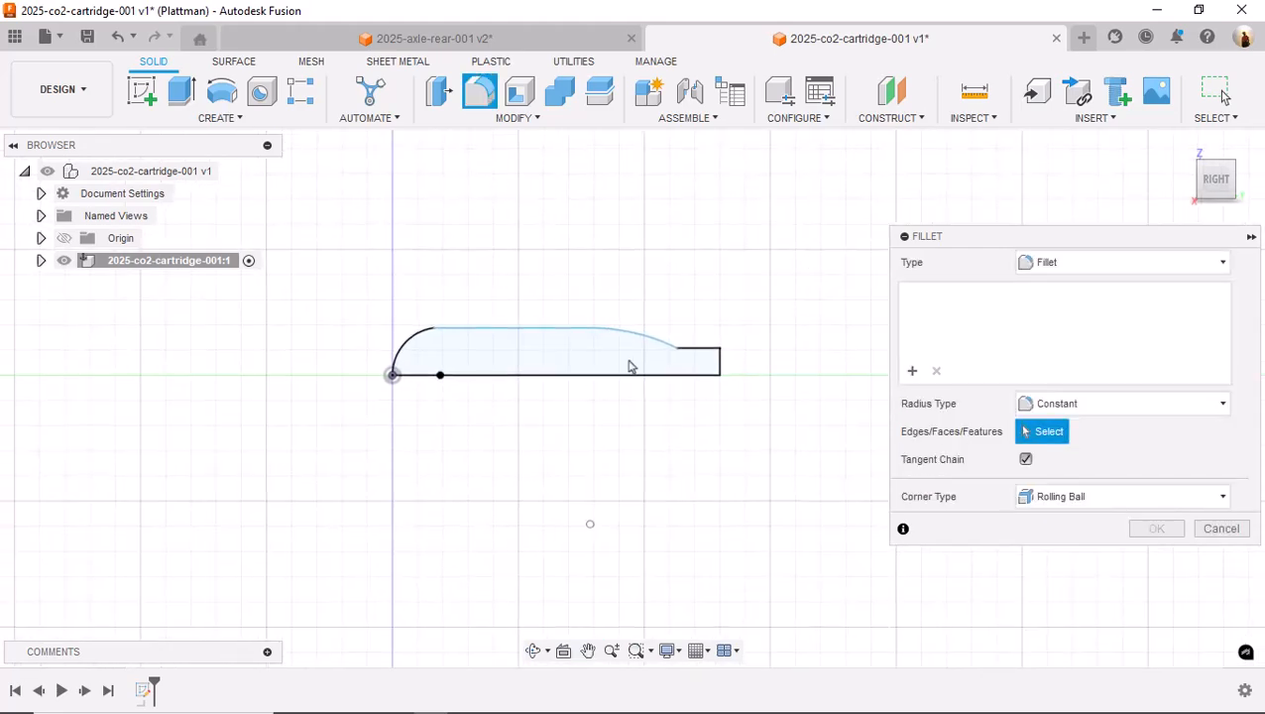
pyautogui.click(1226, 536)
pyautogui.hotkey('ctrl', 'z')
# Add a 2 mm sketch fillet between the tangent shoulder arc and the 8.5 mm neck line
pyautogui.scroll(-2, 932, 490)
pyautogui.moveTo(932, 490); pyautogui.dragTo(720, 439, button='middle')
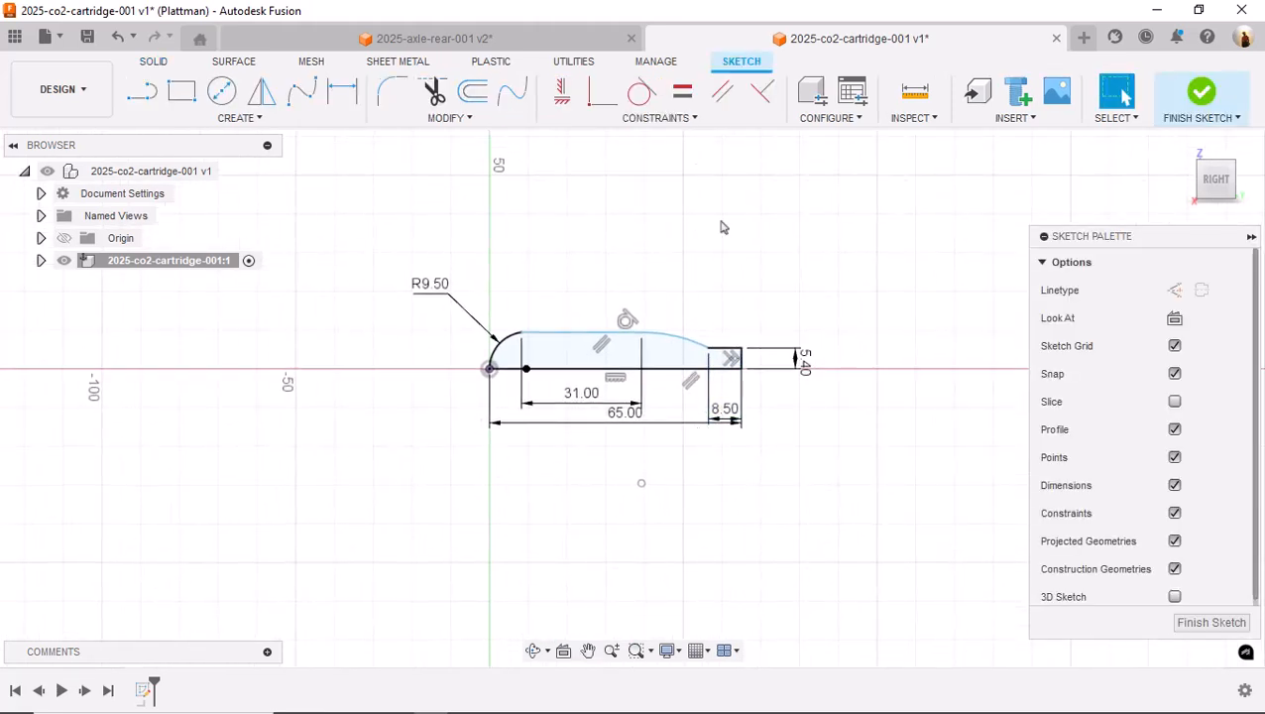
pyautogui.click(445, 118)
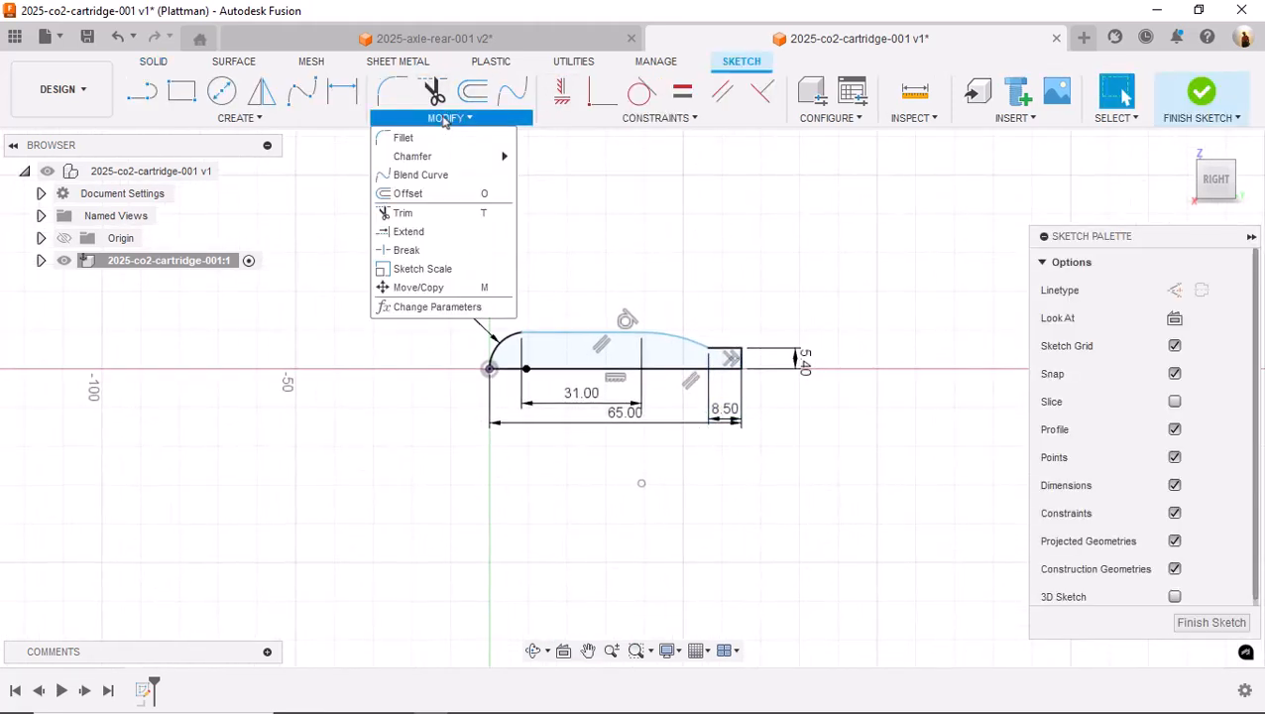
pyautogui.click(392, 89)
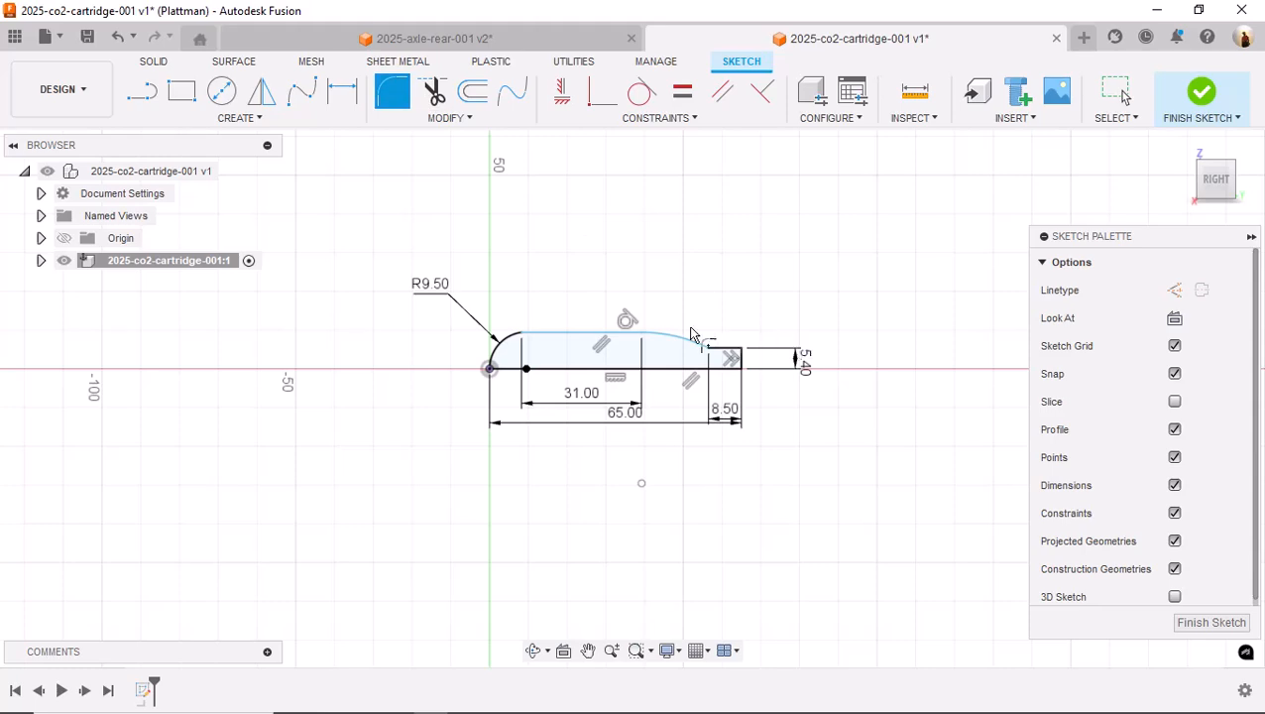
pyautogui.scroll(5, 693, 329)
pyautogui.click(720, 374)
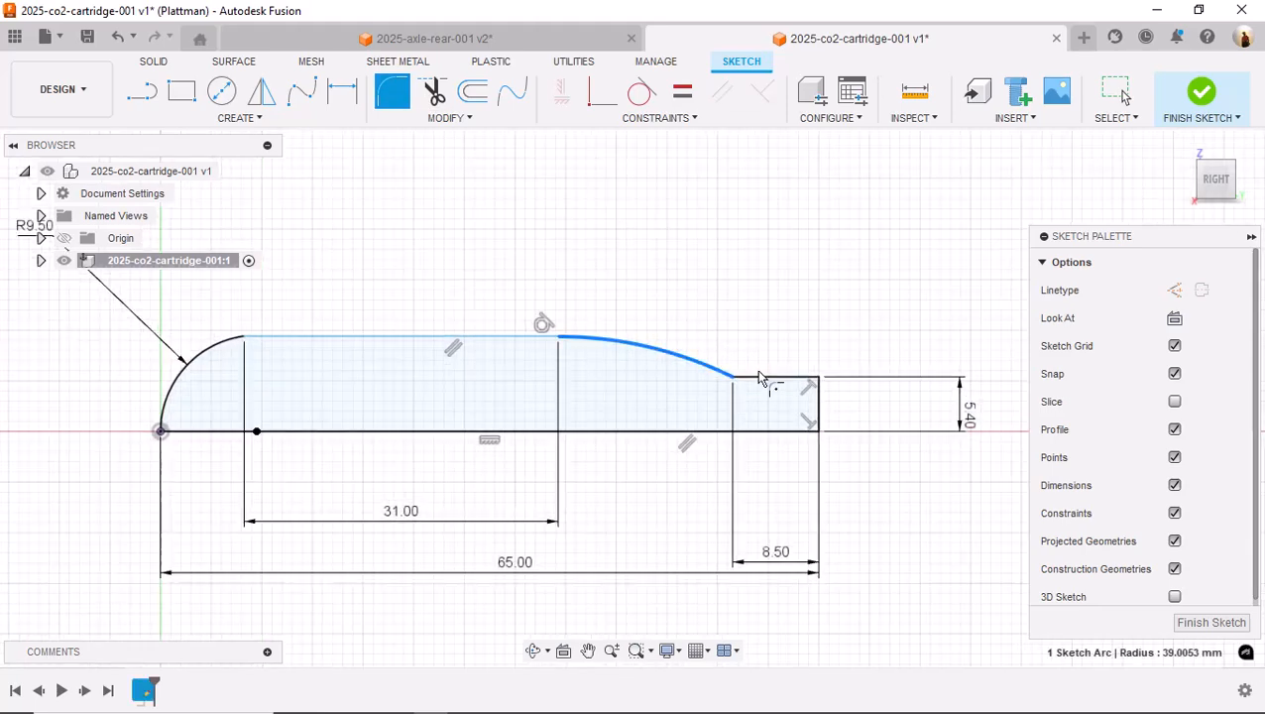
pyautogui.click(761, 377)
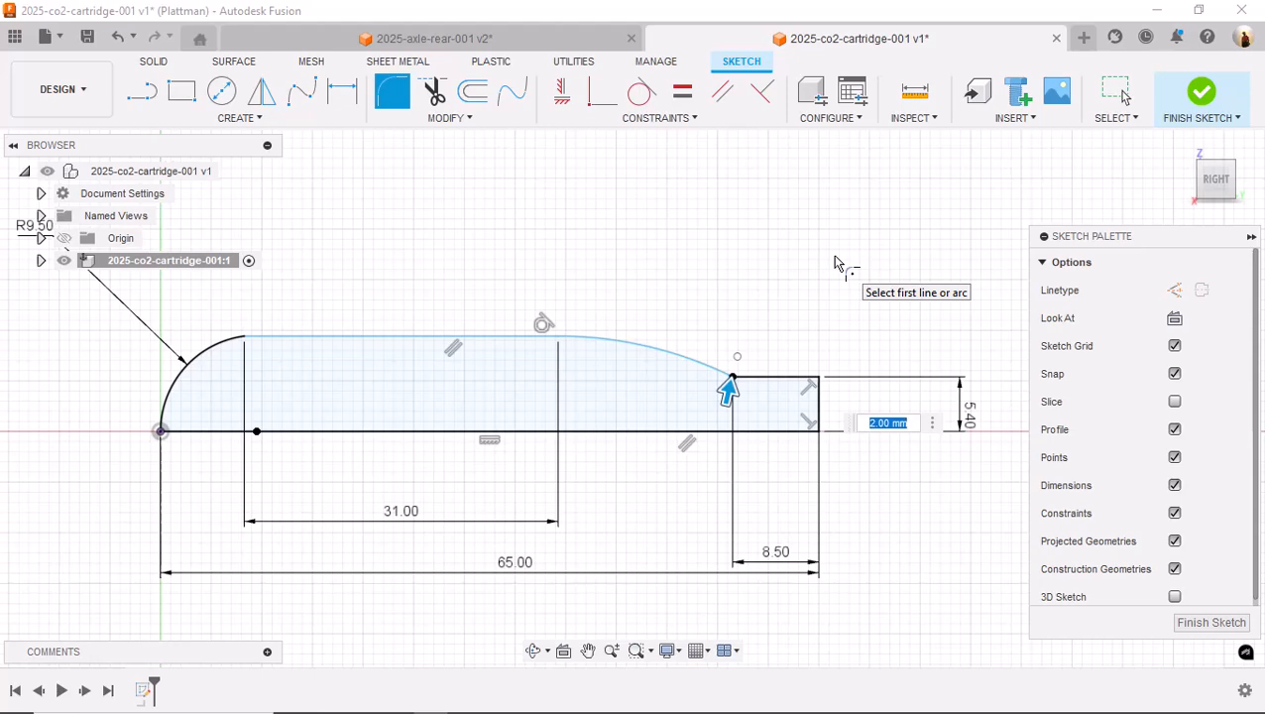
pyautogui.press('Return')
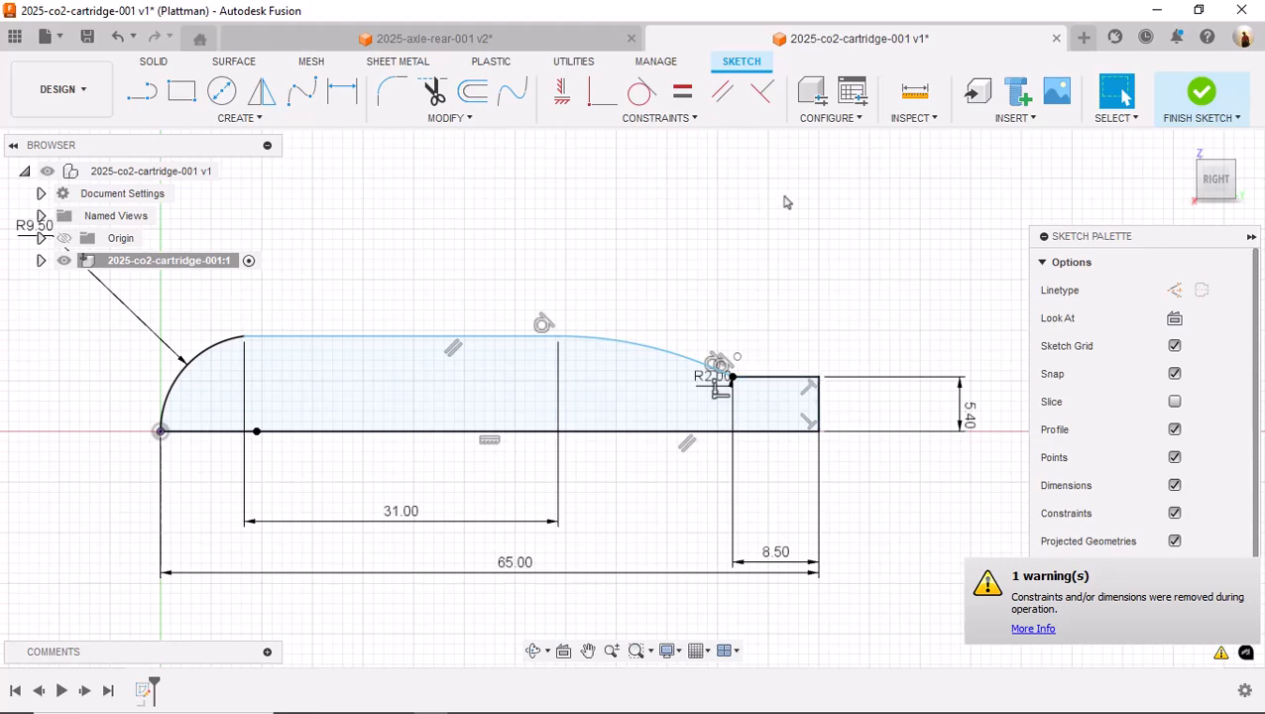
# Add a 1 mm equal distance chamfer to the outer corner at the neck's end
pyautogui.click(429, 121)
pyautogui.moveTo(415, 161)
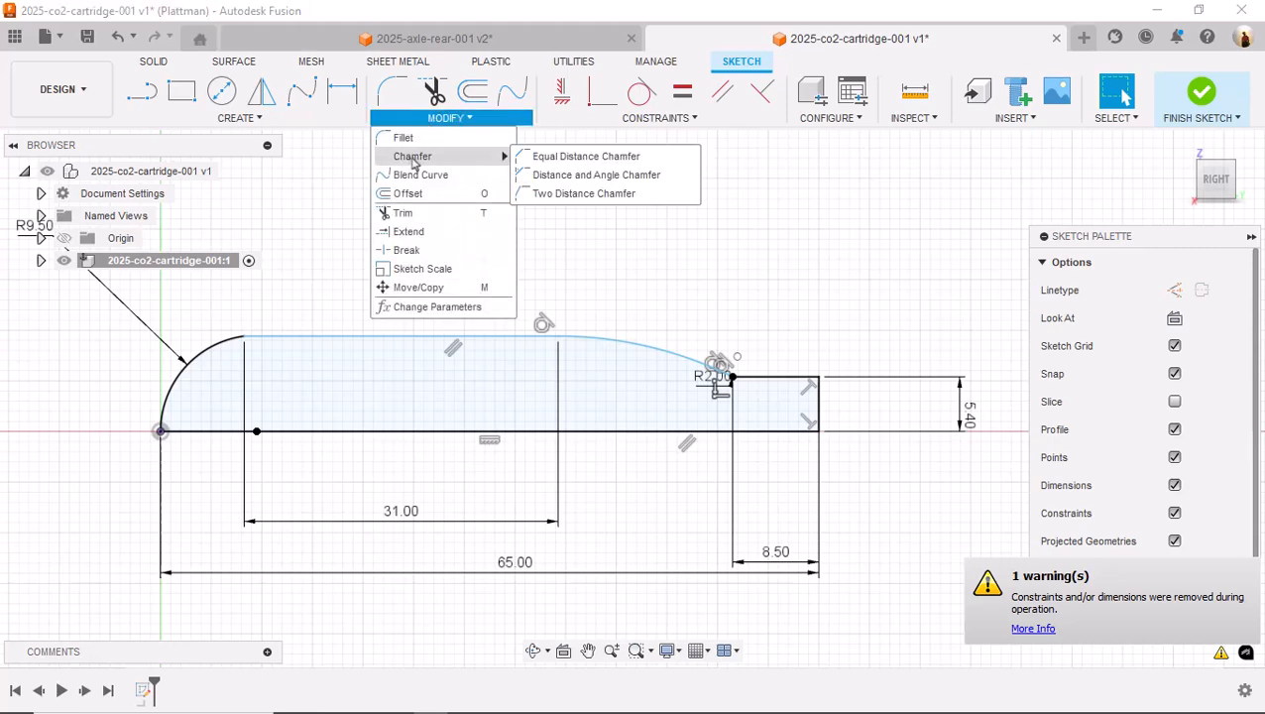
pyautogui.click(581, 157)
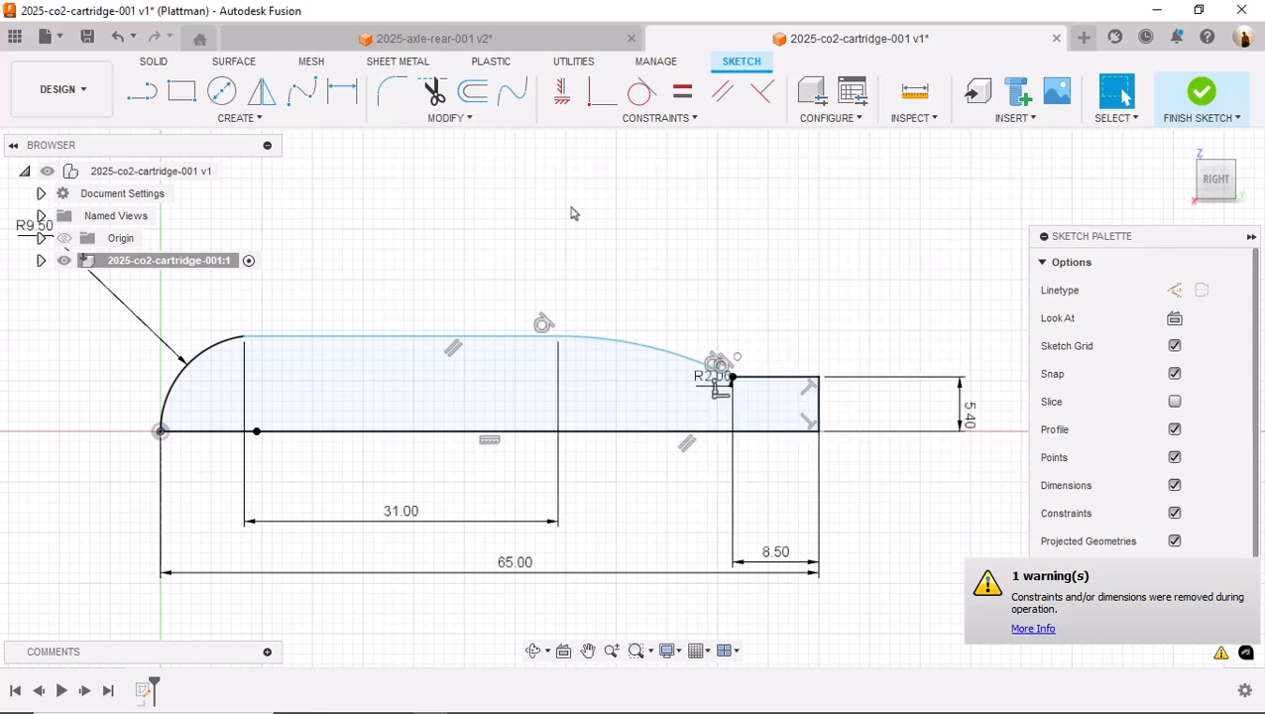
pyautogui.click(802, 380)
pyautogui.click(802, 379)
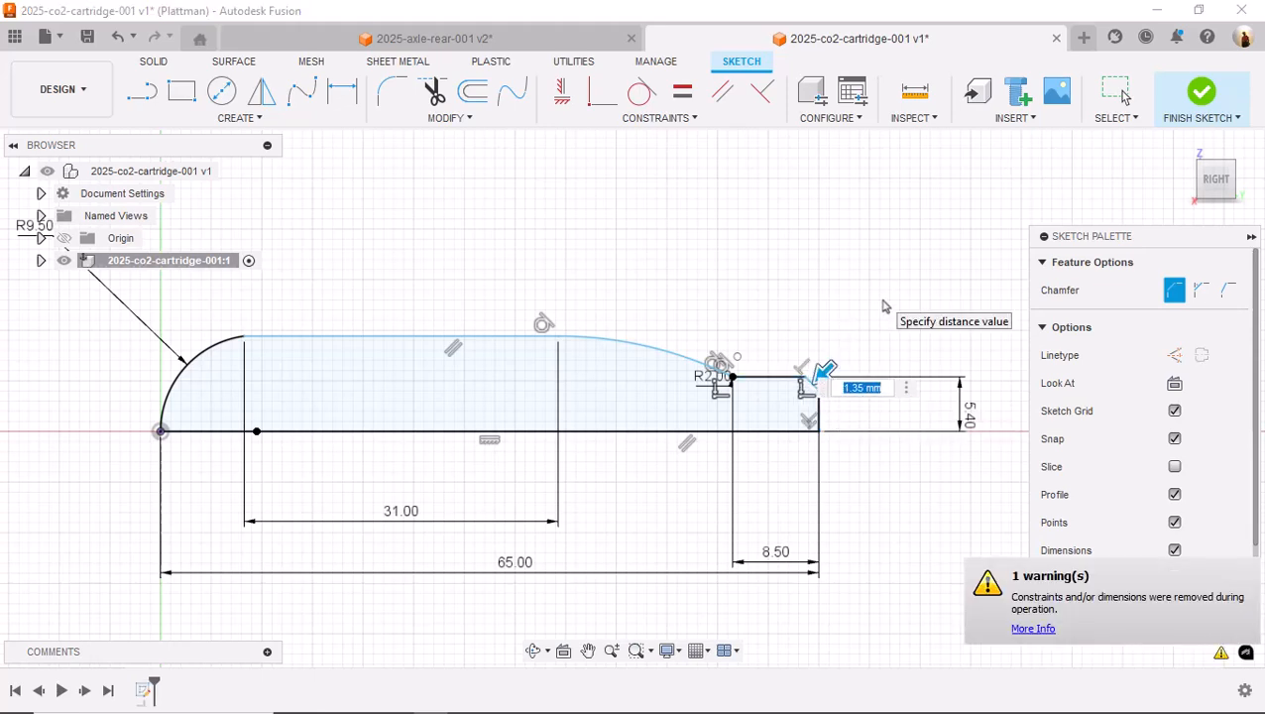
pyautogui.write('1')
pyautogui.press('Return')
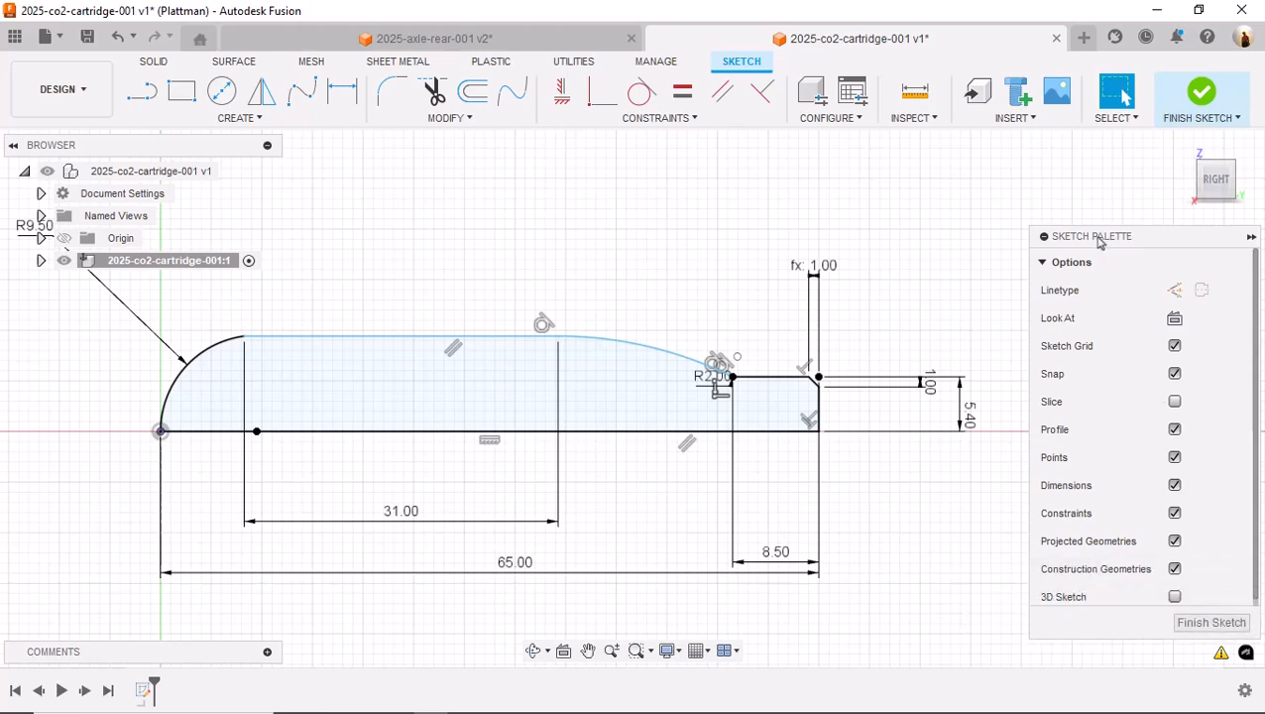
# Finish the sketch and revolve the half profile around its base line as a new body
pyautogui.click(1187, 615)
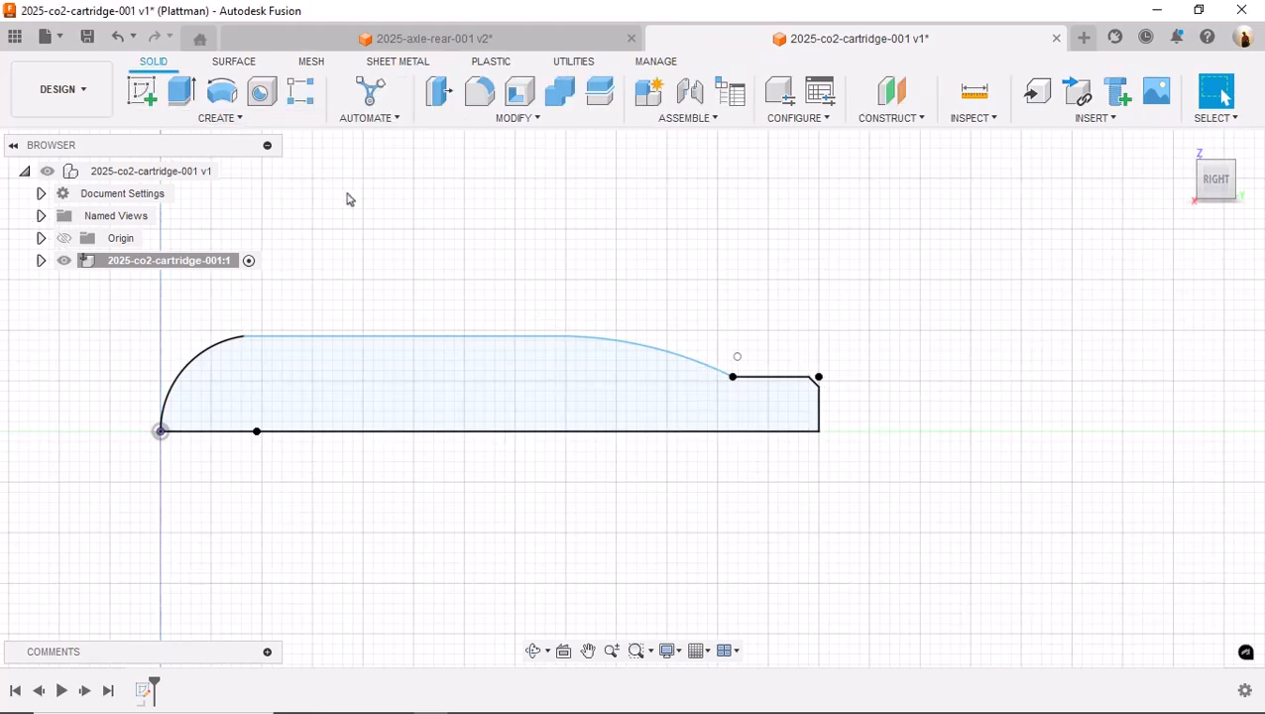
pyautogui.click(222, 91)
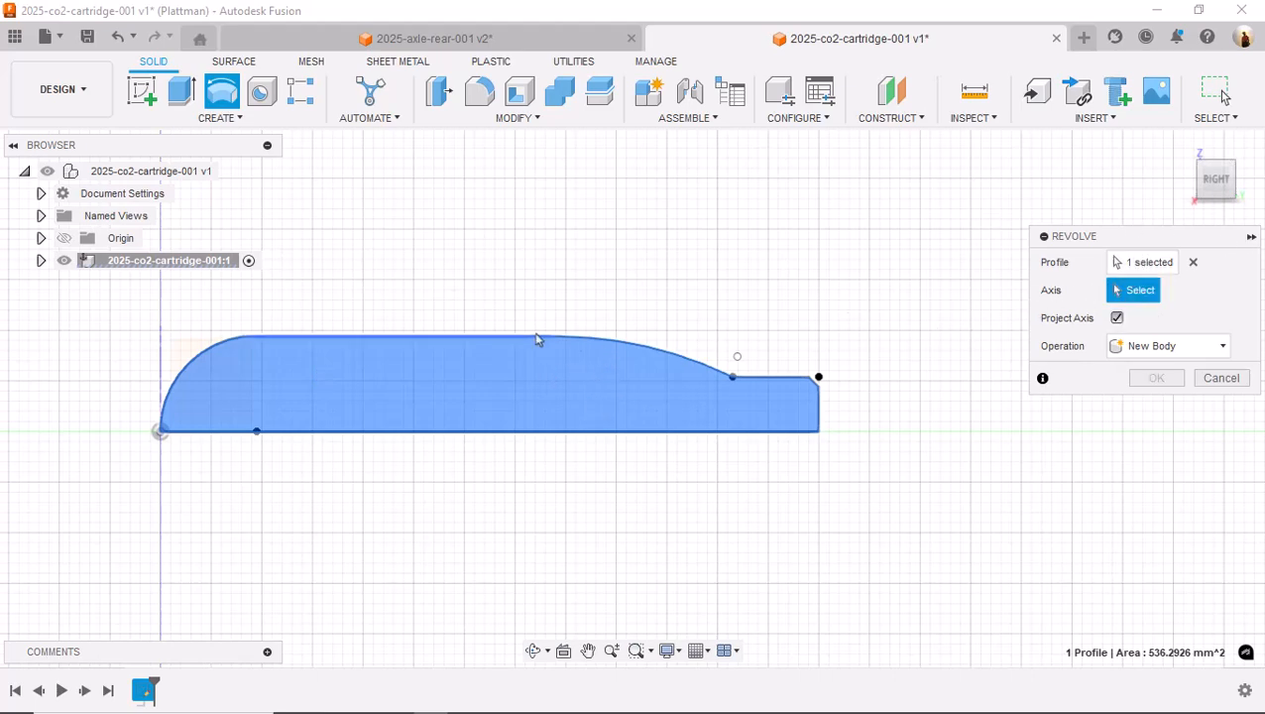
pyautogui.click(632, 438)
pyautogui.click(1155, 463)
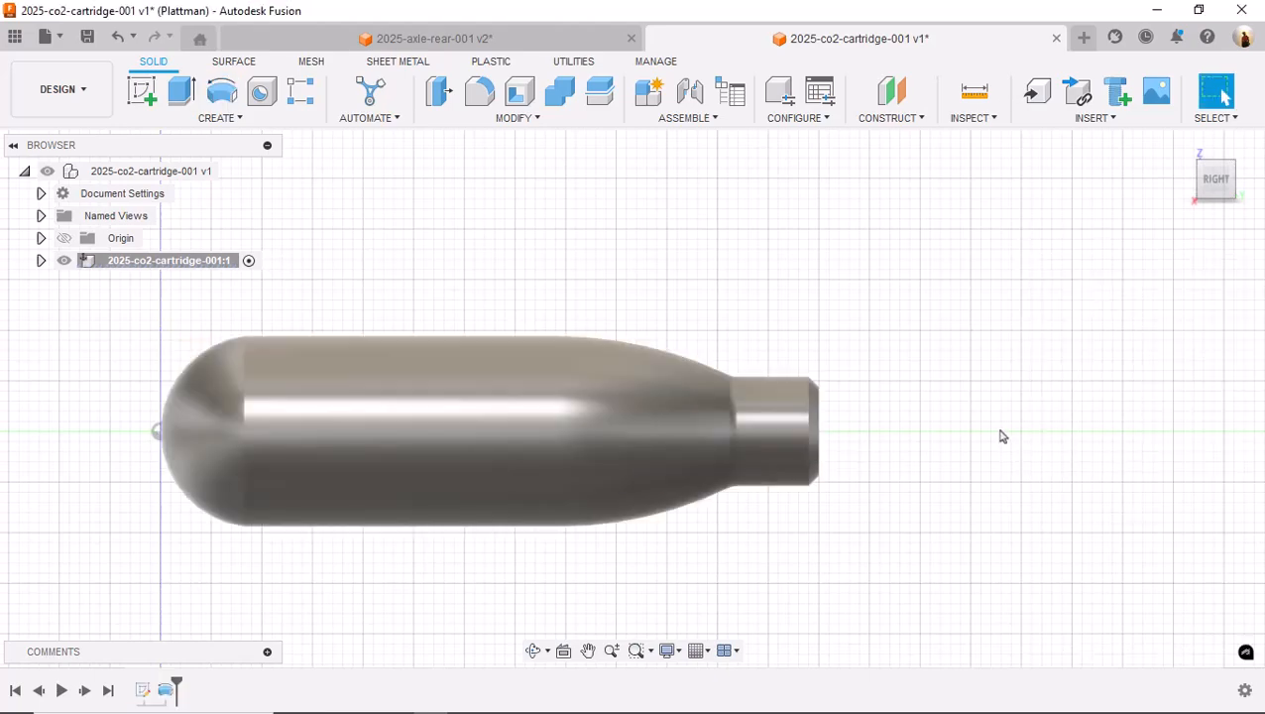
# Save a new version of the cartridge design with the description User Saved
pyautogui.scroll(-3, 1000, 437)
pyautogui.keyDown('shift'); pyautogui.moveTo(940, 398); pyautogui.dragTo(883, 472, button='middle'); pyautogui.keyUp('shift')
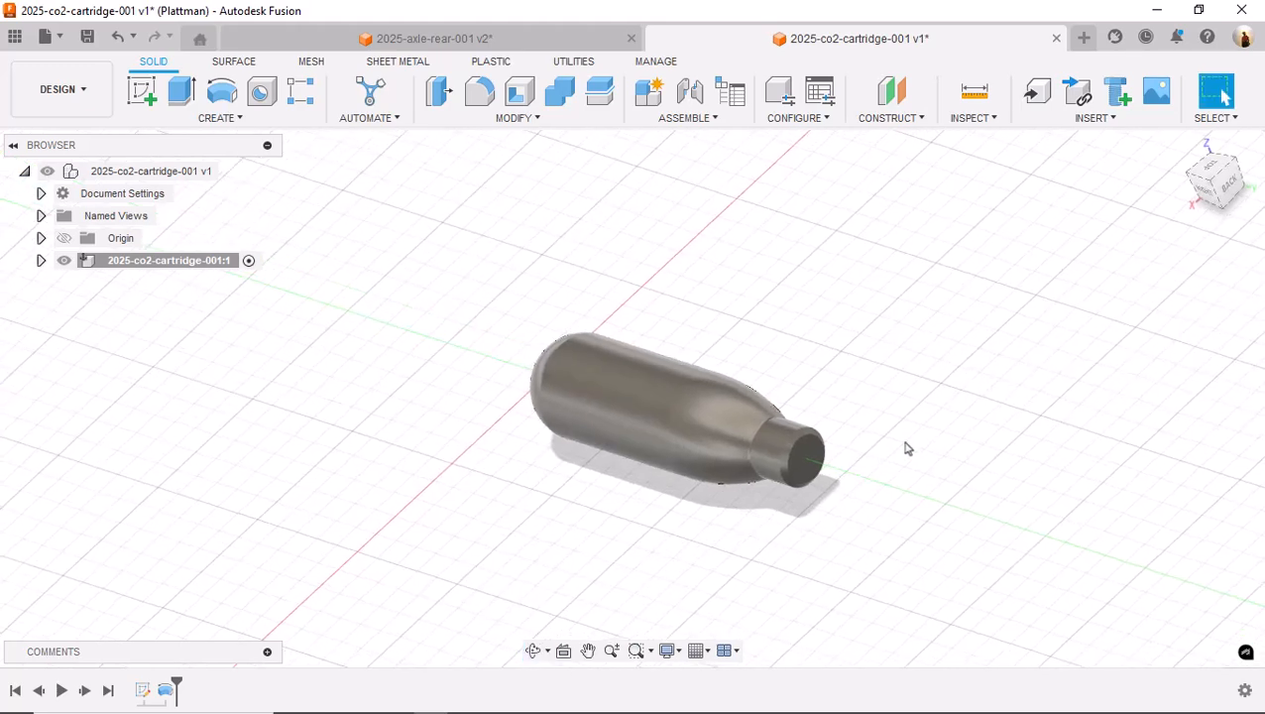
pyautogui.click(88, 37)
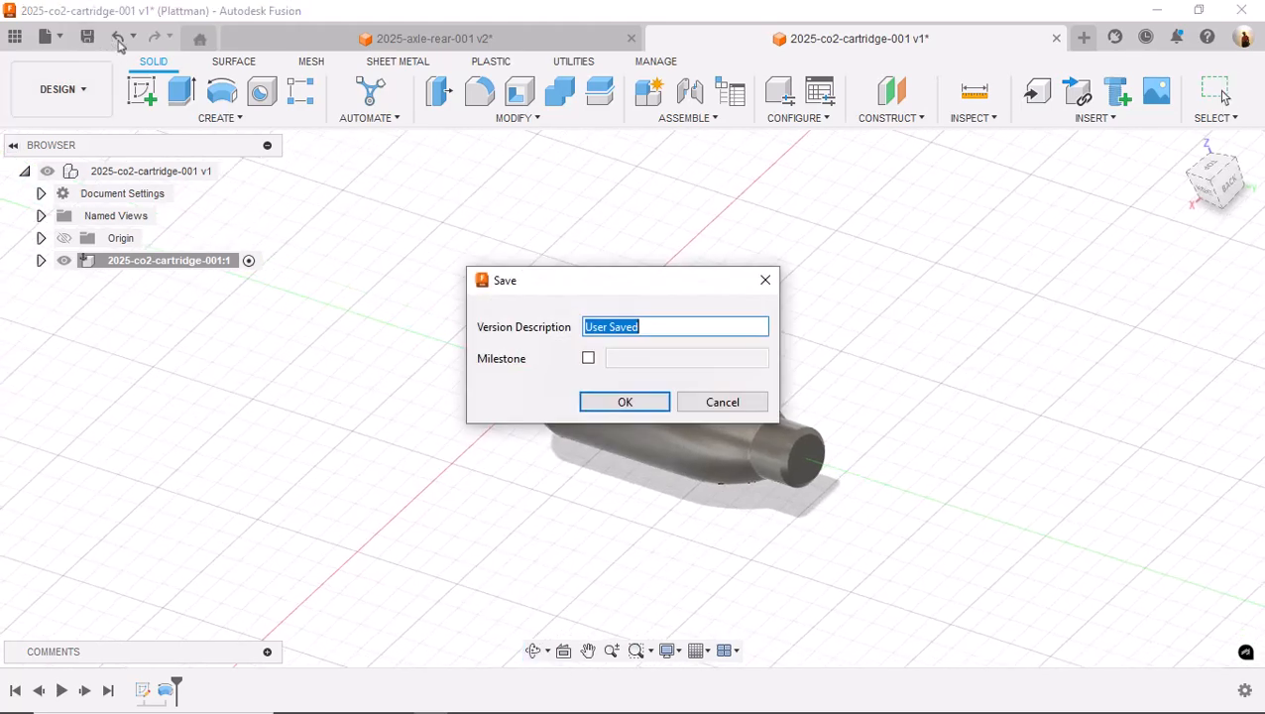
pyautogui.click(650, 402)
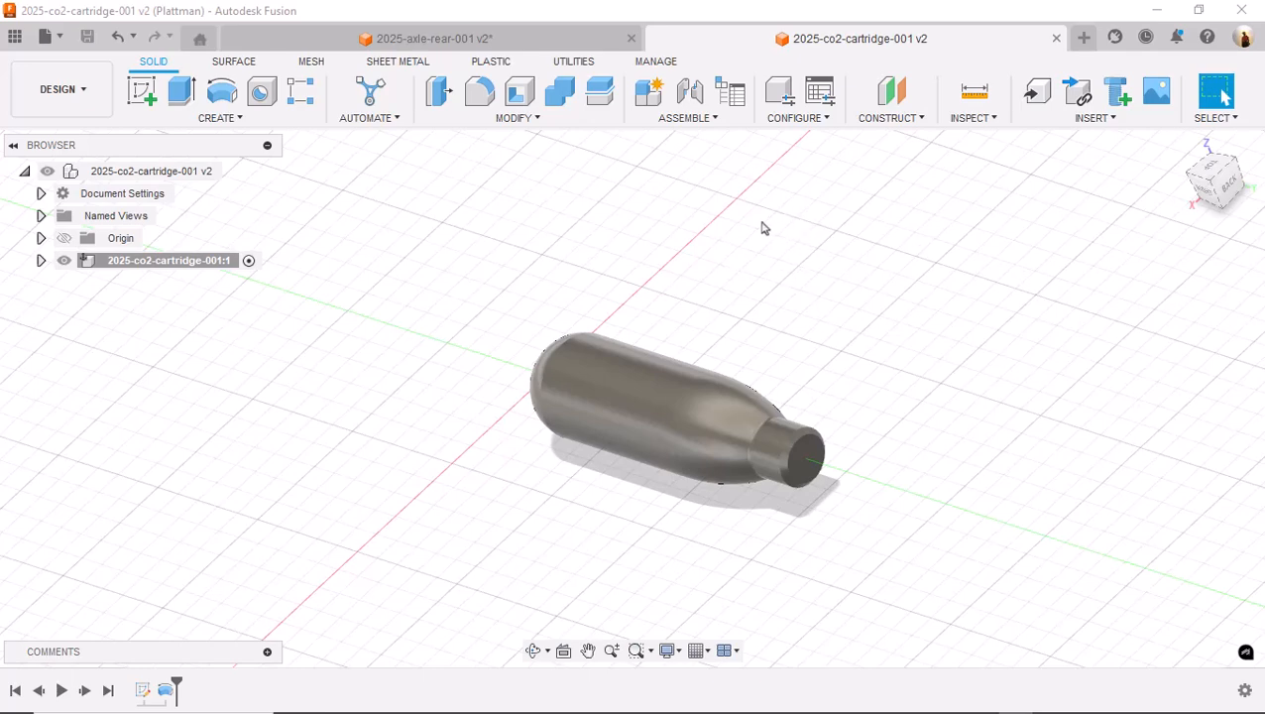
# Create a section analysis of the cartridge on the YZ plane at 0 mm distance and hide it after inspecting the cut
pyautogui.click(971, 118)
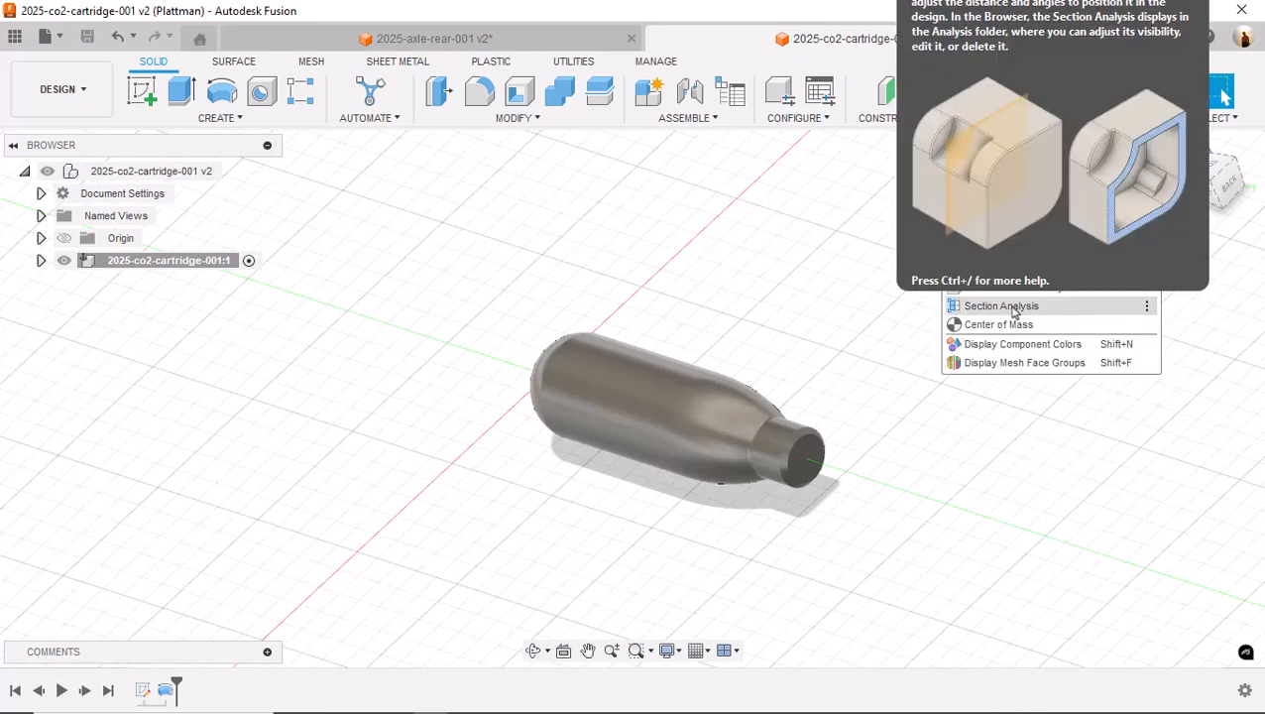
pyautogui.click(1009, 308)
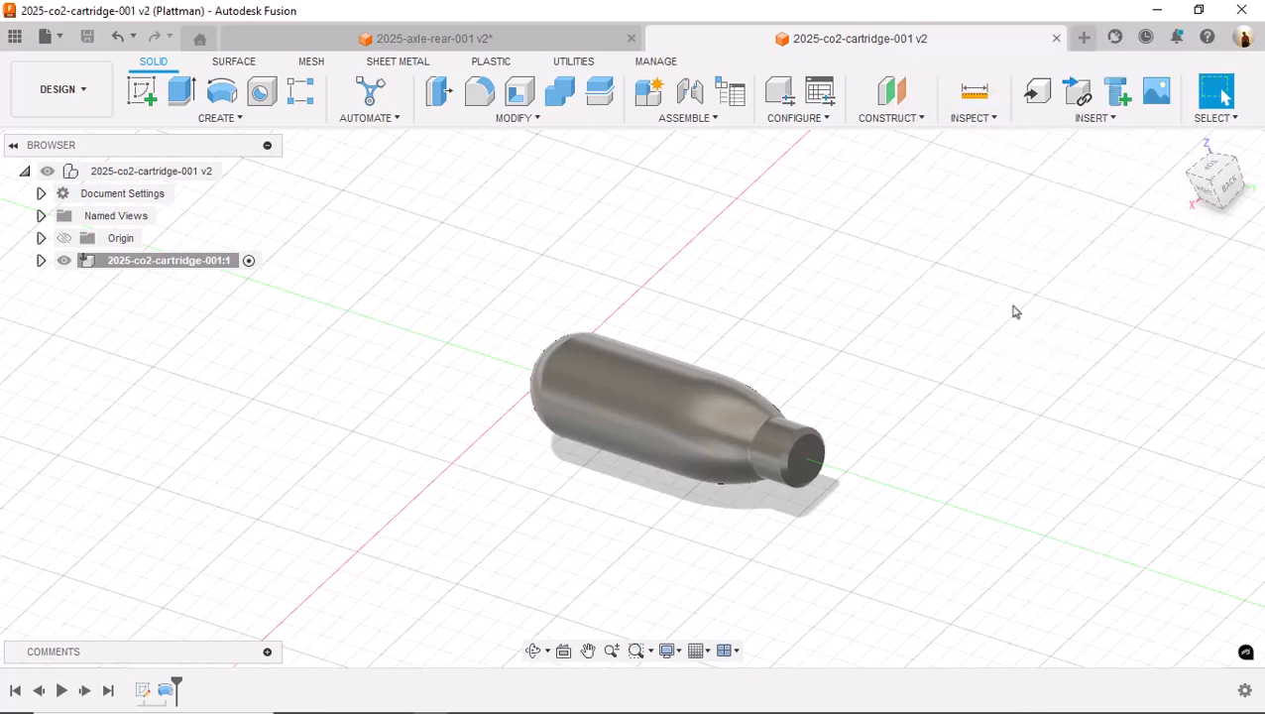
pyautogui.click(540, 334)
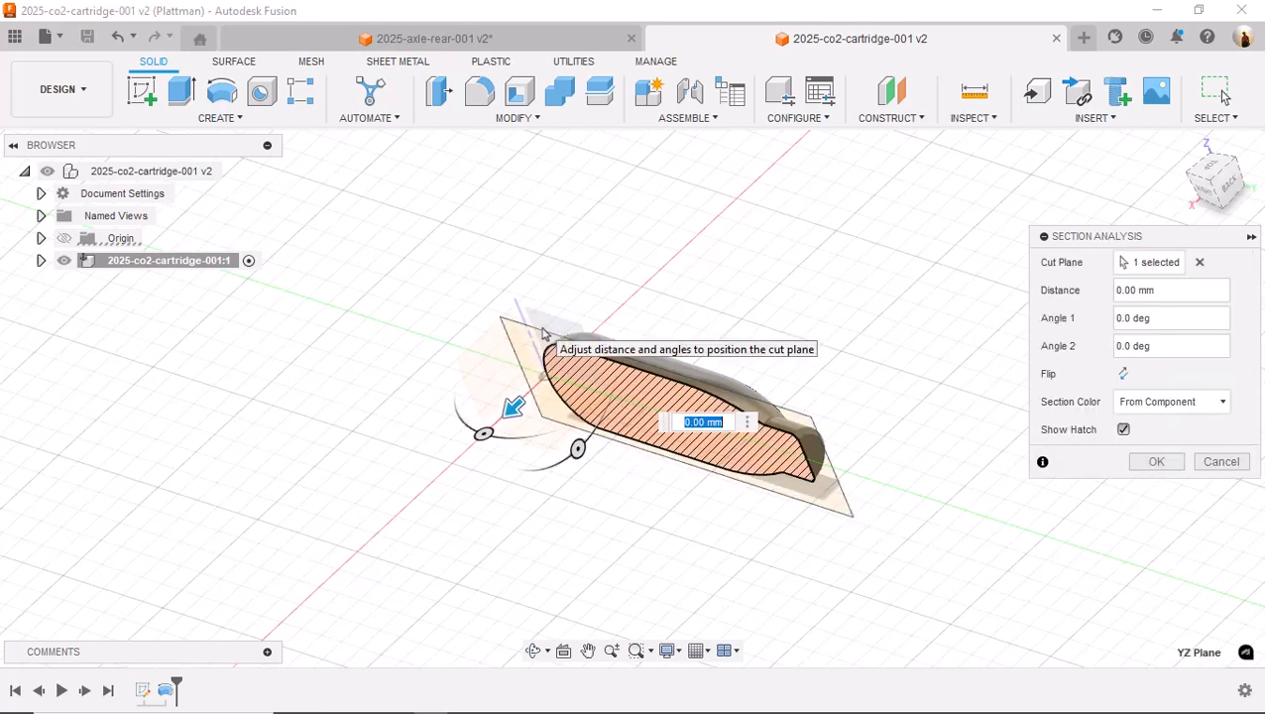
pyautogui.click(1156, 461)
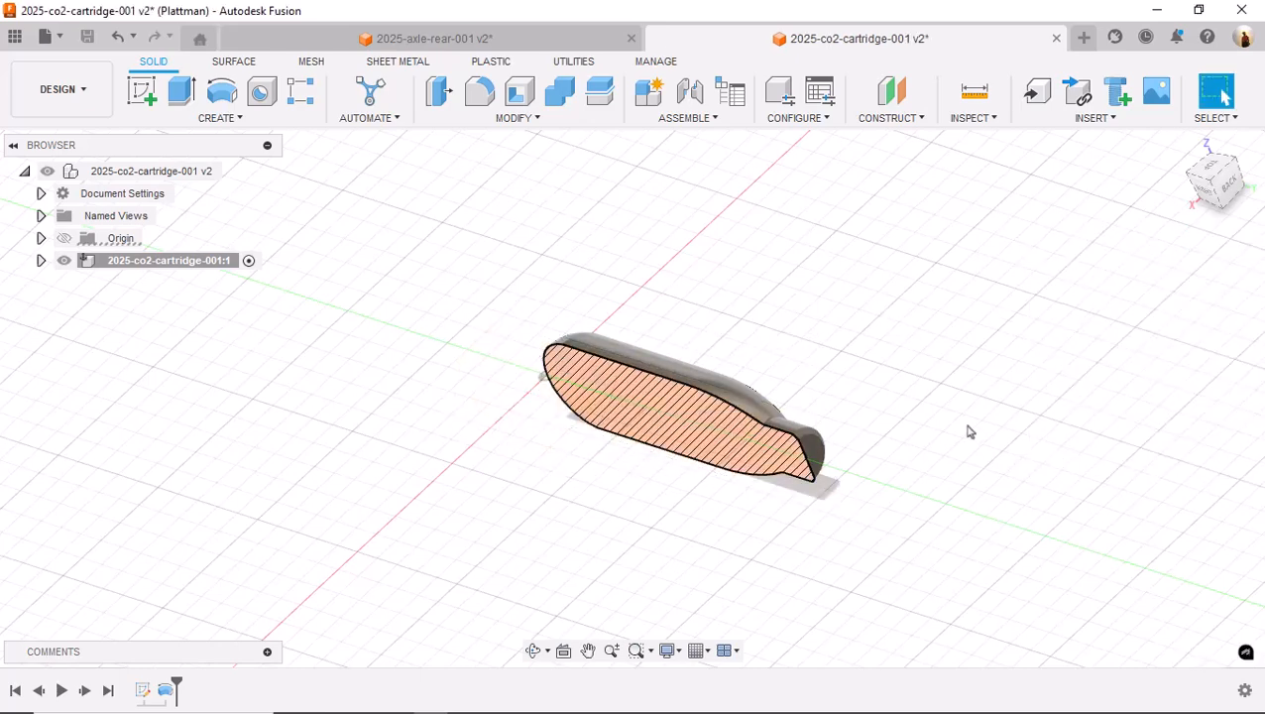
pyautogui.keyDown('shift'); pyautogui.moveTo(949, 406); pyautogui.dragTo(952, 449, button='middle'); pyautogui.keyUp('shift')
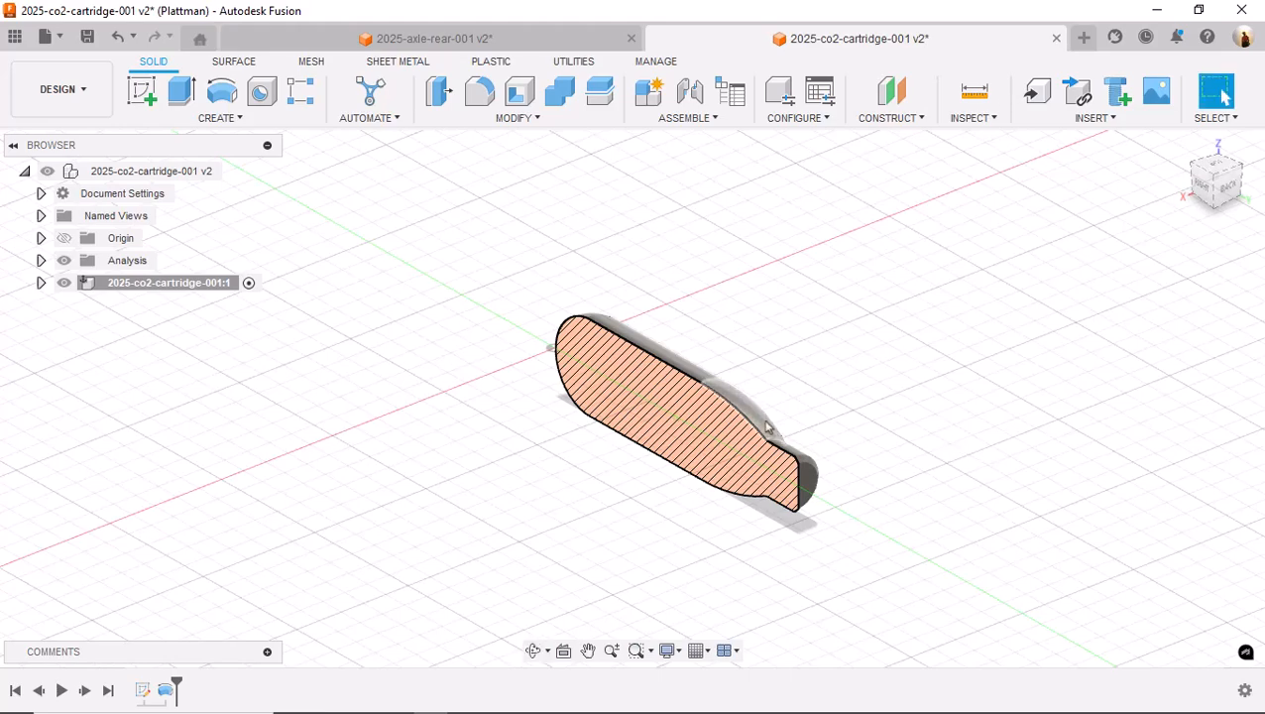
pyautogui.scroll(3, 772, 427)
pyautogui.moveTo(823, 397); pyautogui.dragTo(872, 341, button='middle')
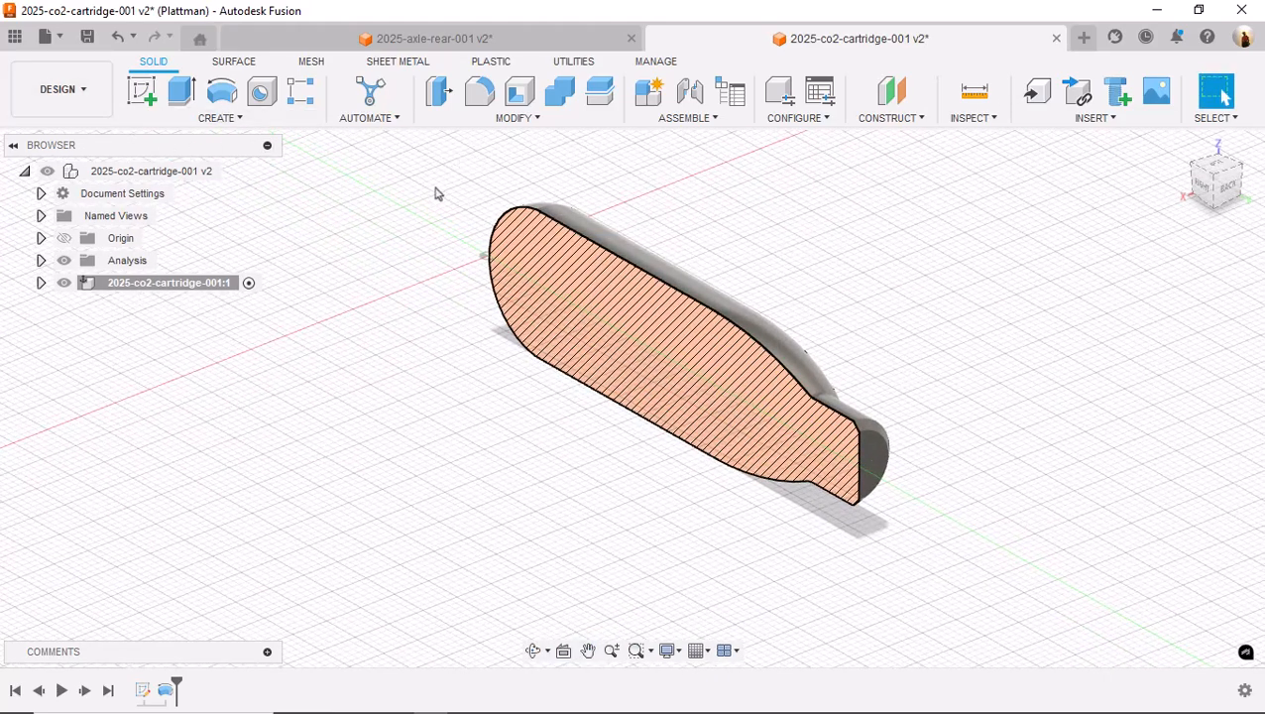
pyautogui.click(64, 261)
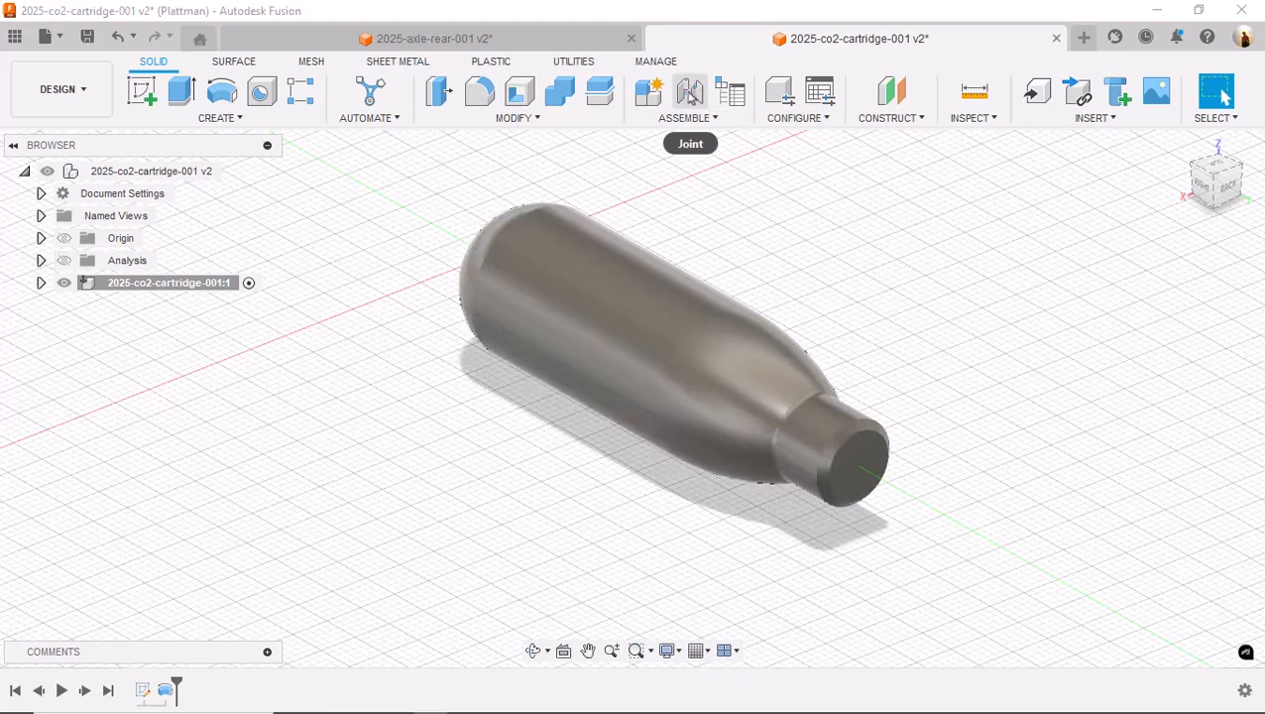
# Shell the cartridge inward with all its outer faces selected at 1.25 mm inside thickness, and check the wall in the section analysis
pyautogui.click(216, 118)
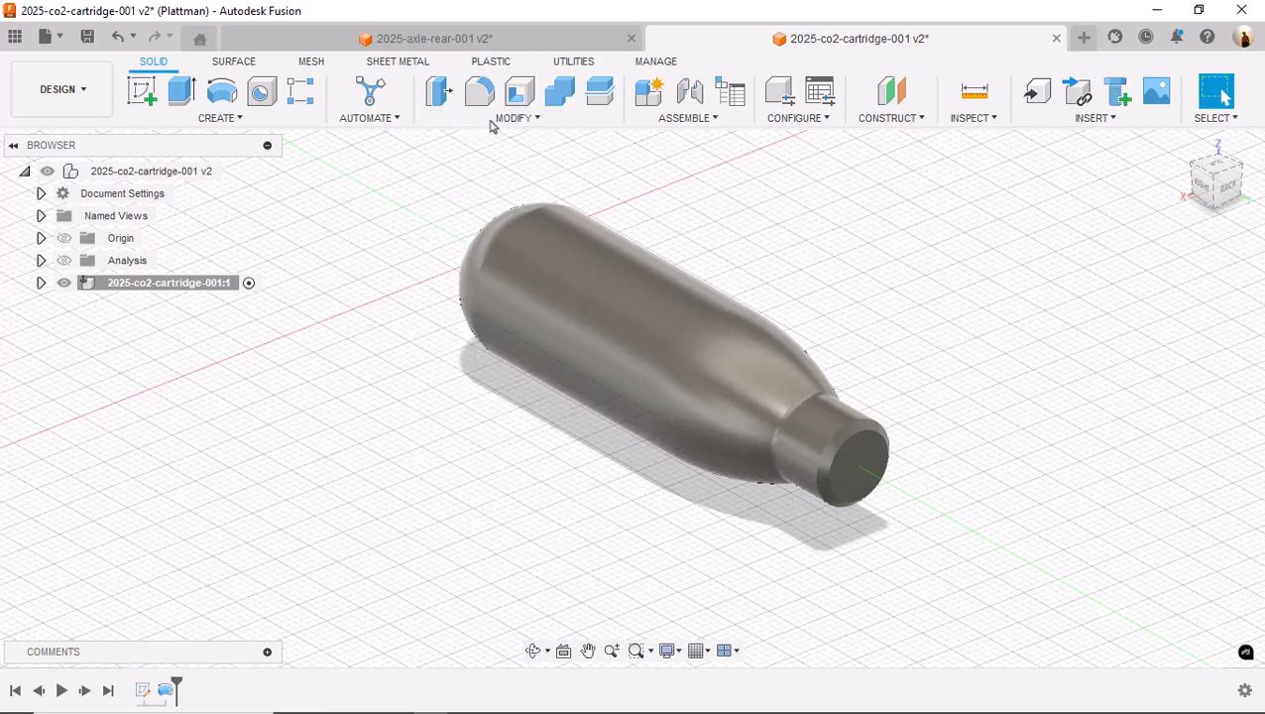
pyautogui.click(519, 91)
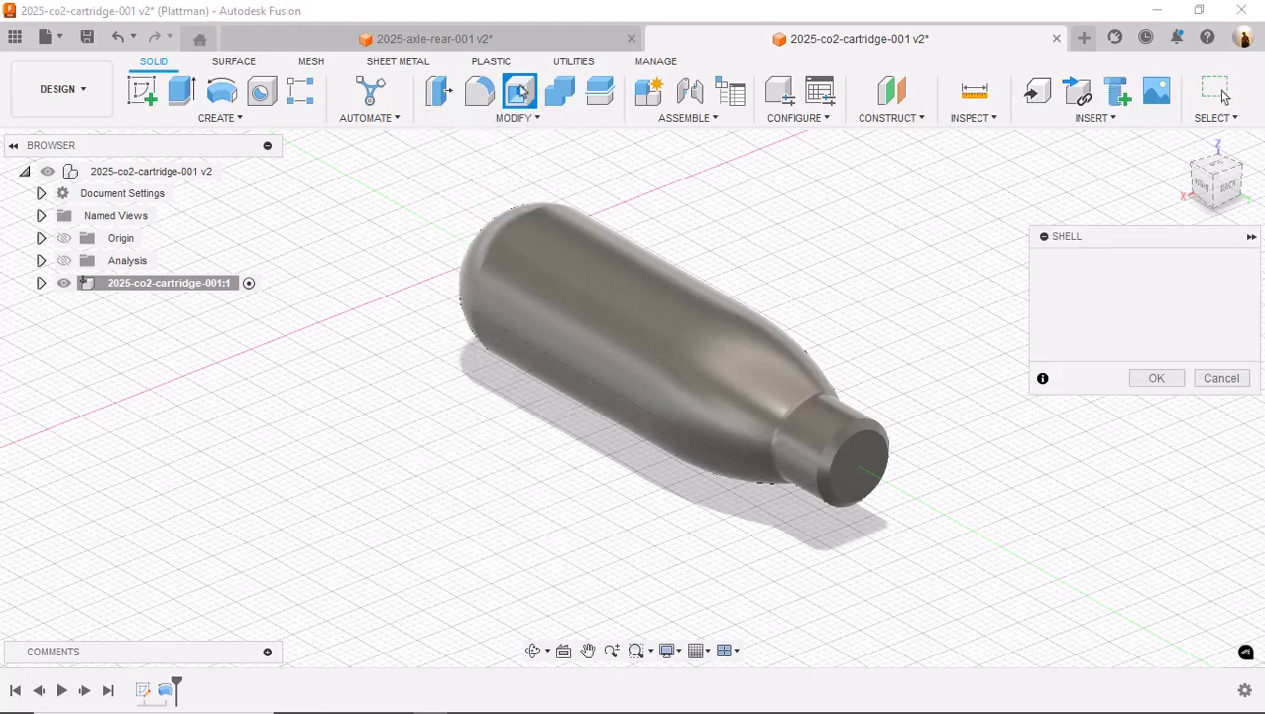
pyautogui.click(601, 341)
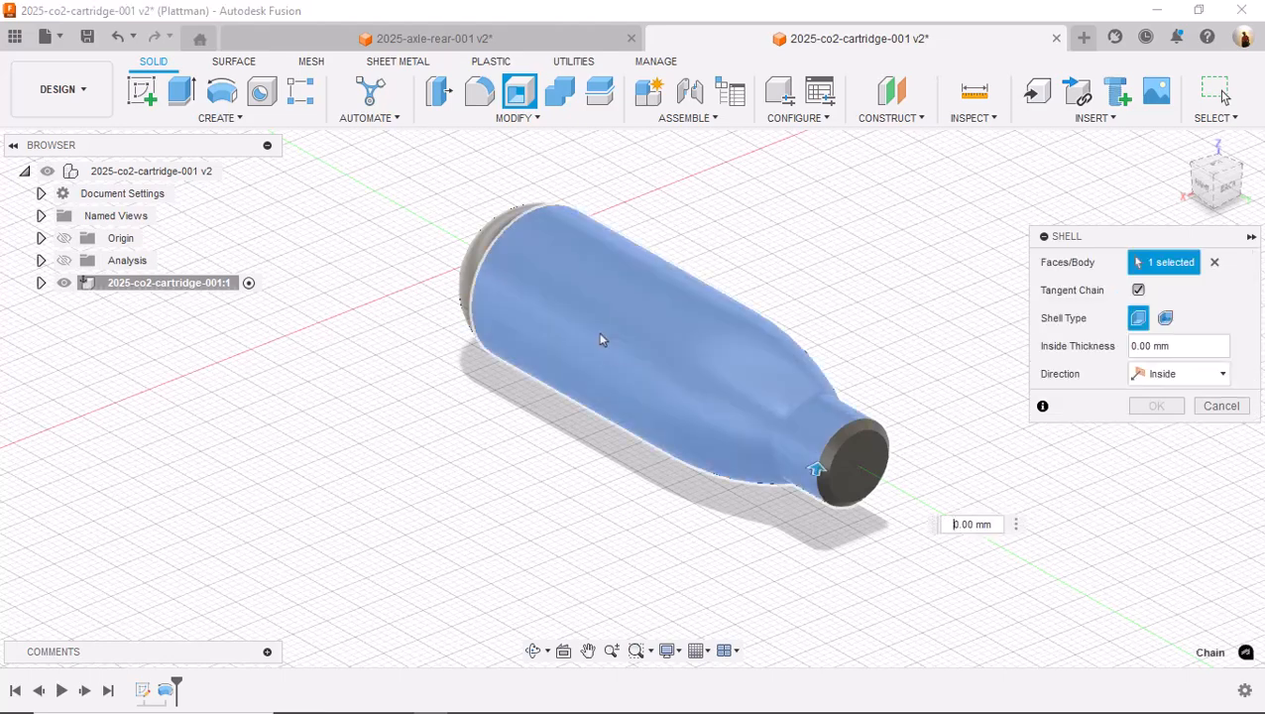
pyautogui.click(492, 240)
pyautogui.click(843, 441)
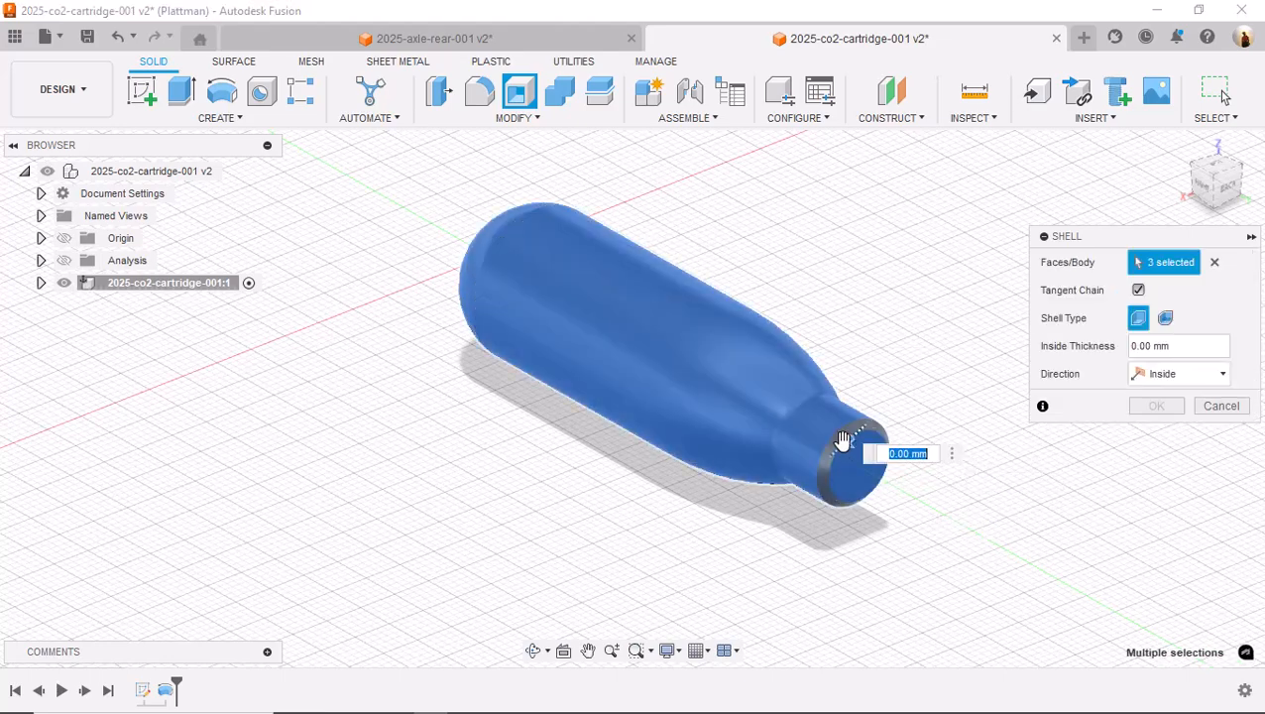
pyautogui.click(848, 438)
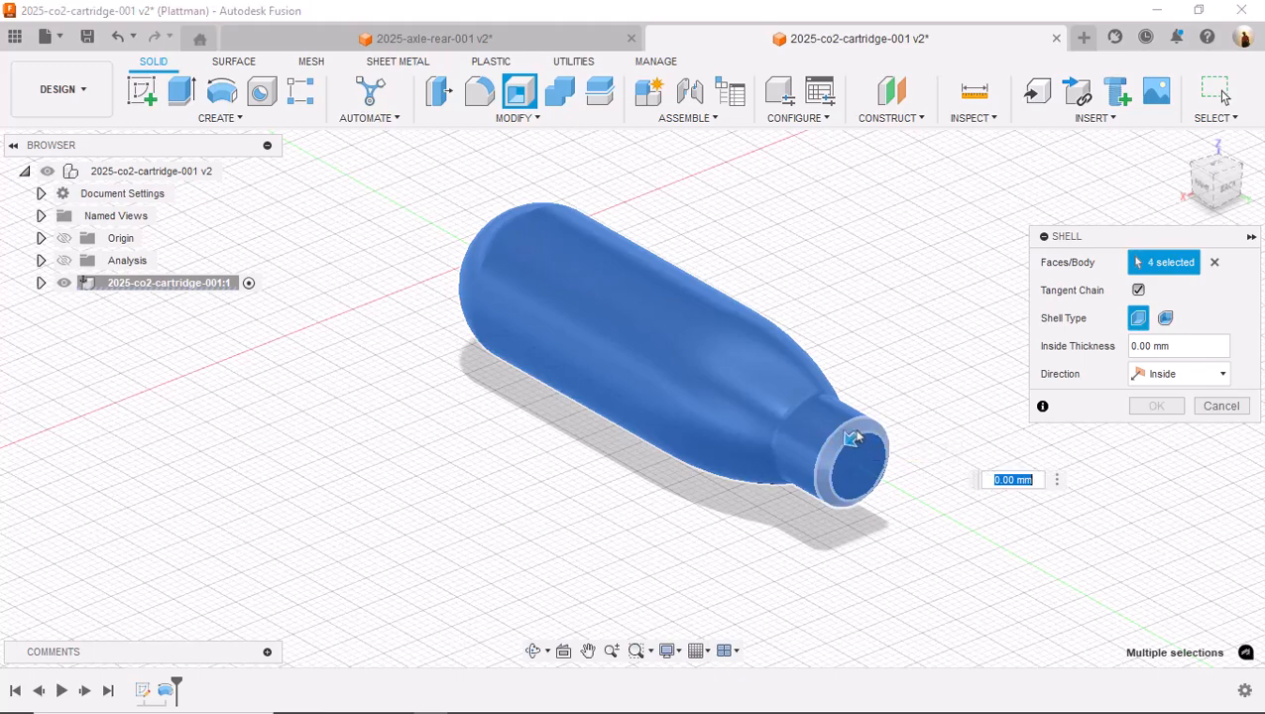
pyautogui.click(1186, 349)
pyautogui.write('1.25')
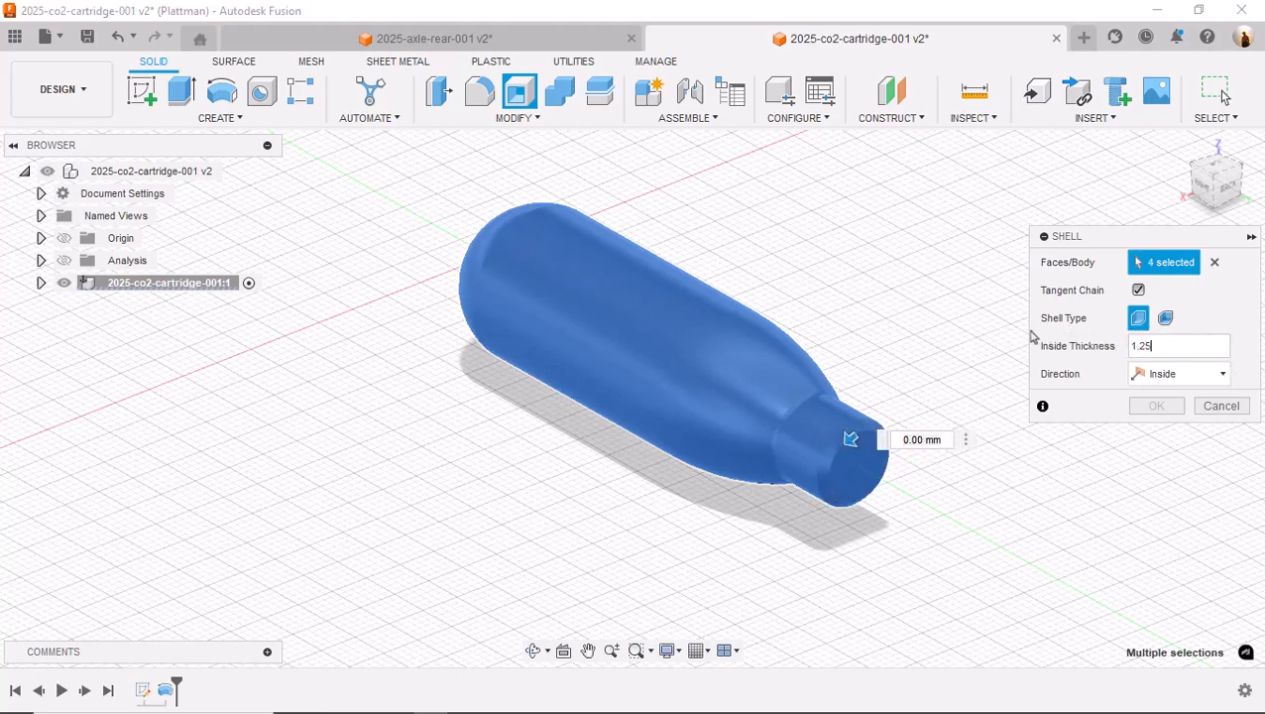
pyautogui.press('Tab')
pyautogui.press('Return')
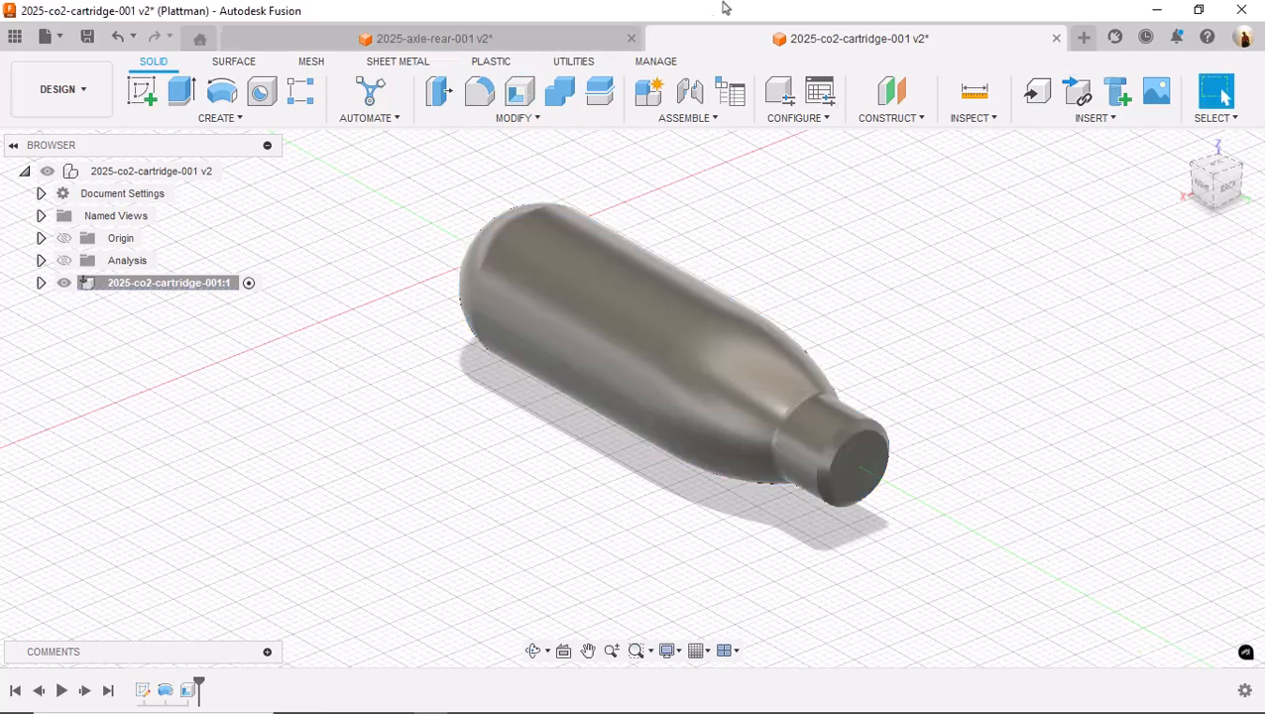
pyautogui.click(64, 260)
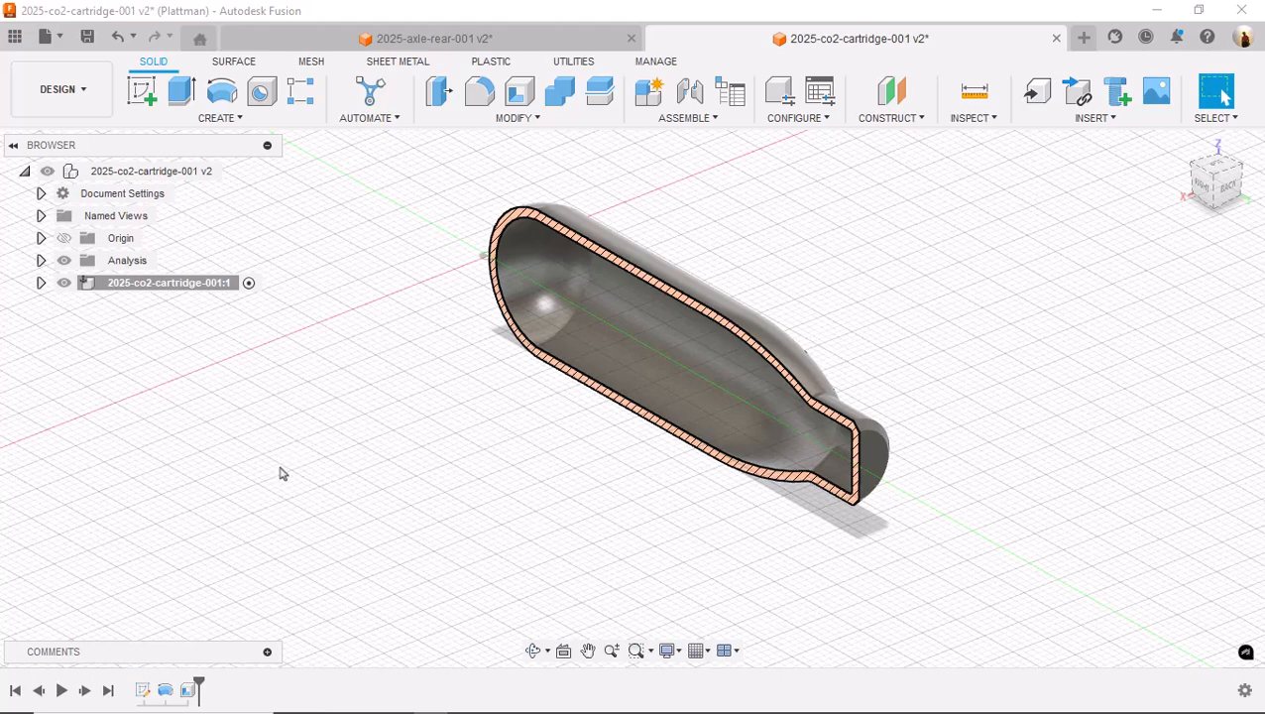
pyautogui.click(63, 261)
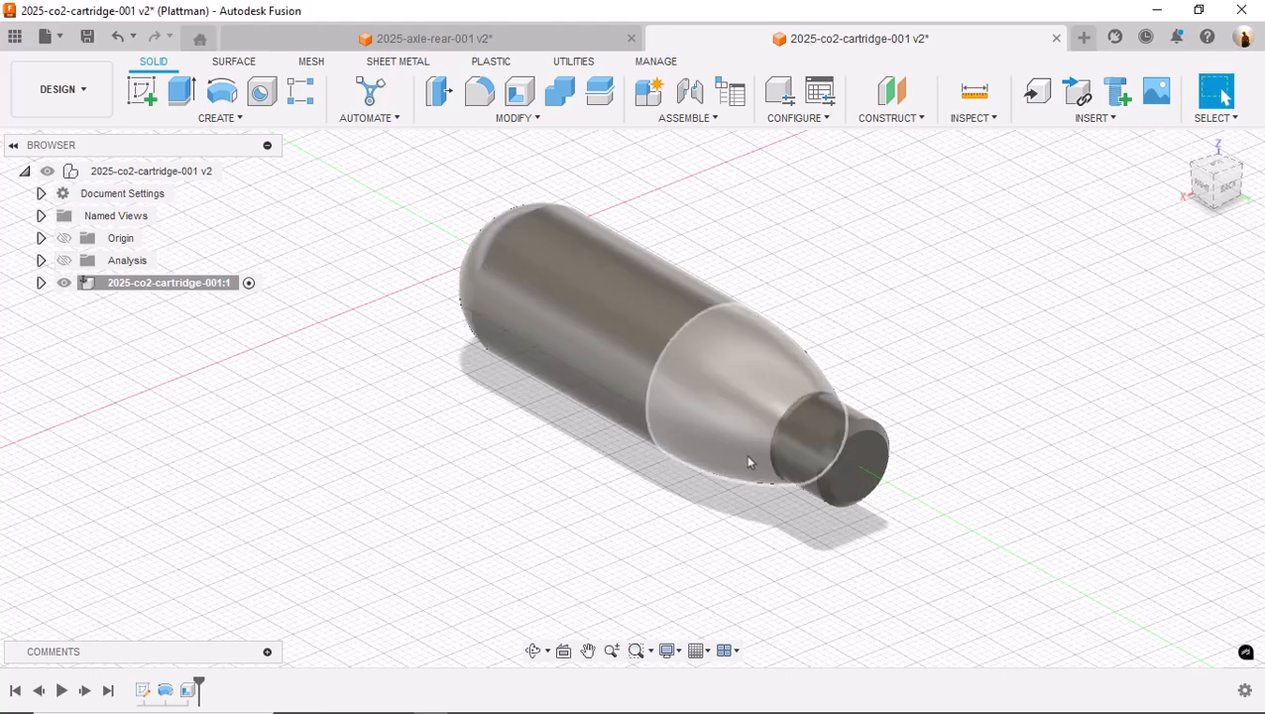
# Try the Aluminum - Cast appearance from the Metal library on the cartridge body
pyautogui.press('a')
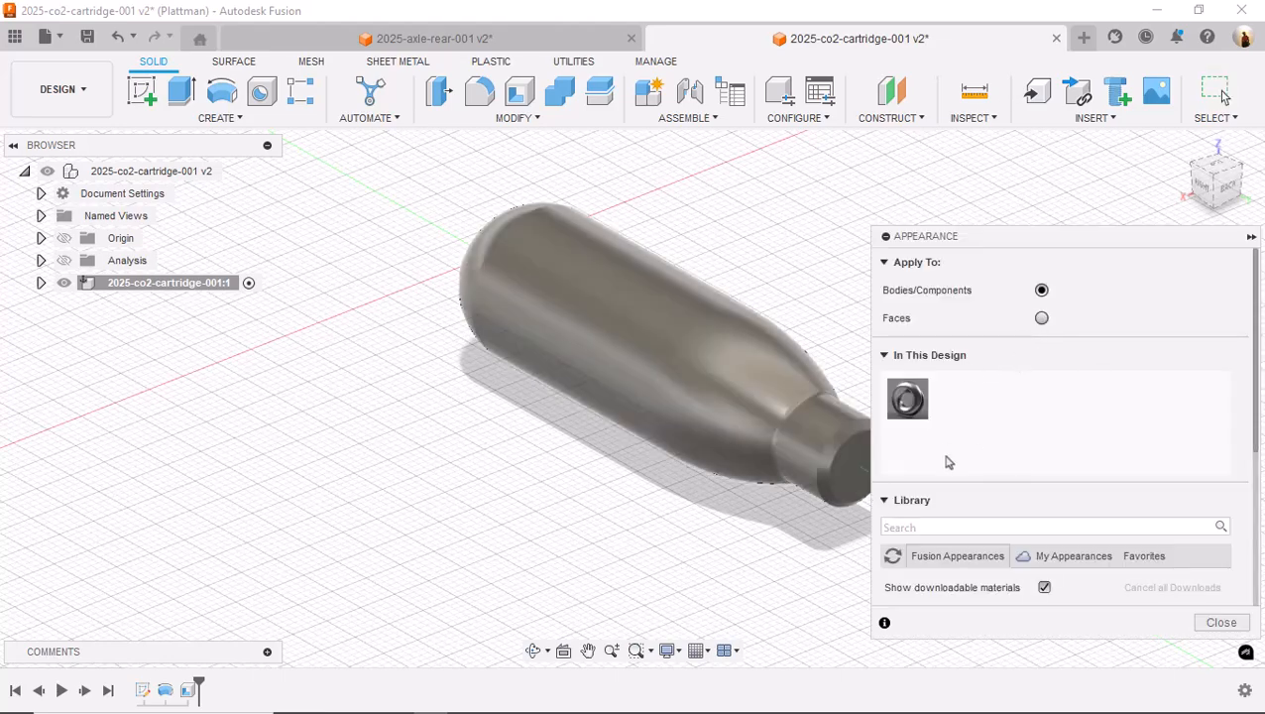
pyautogui.scroll(-3, 945, 533)
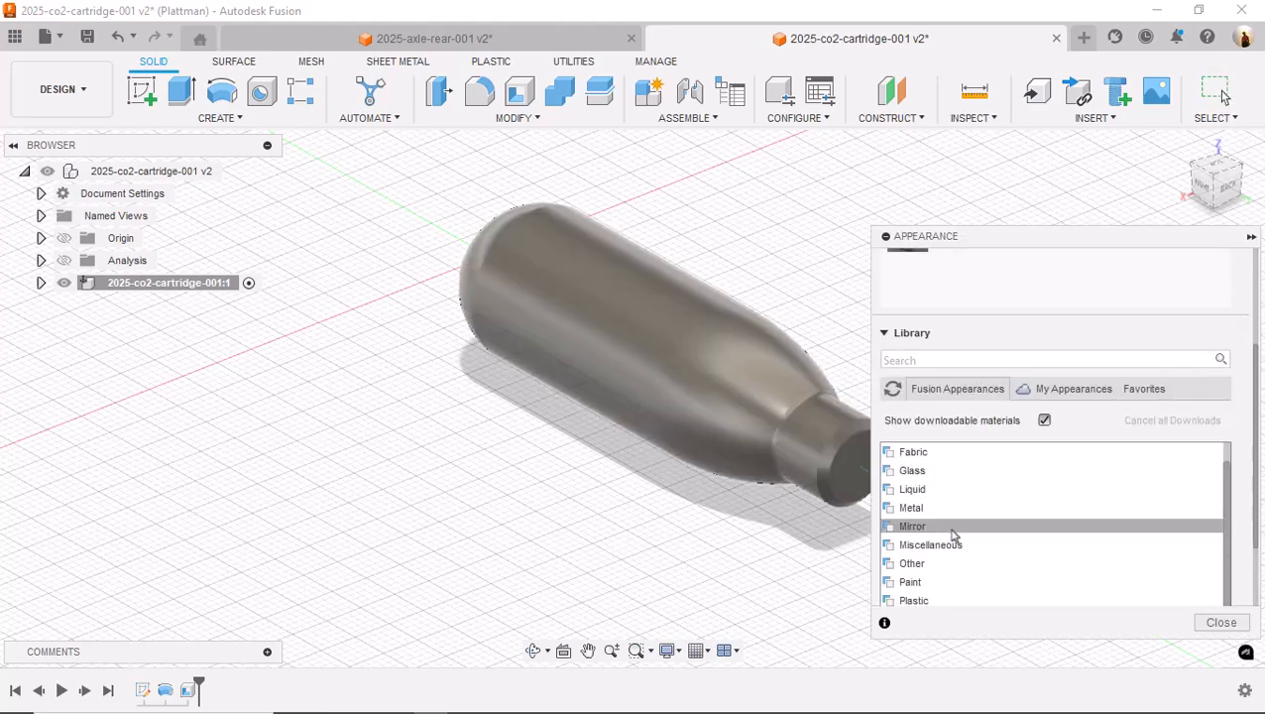
pyautogui.click(949, 509)
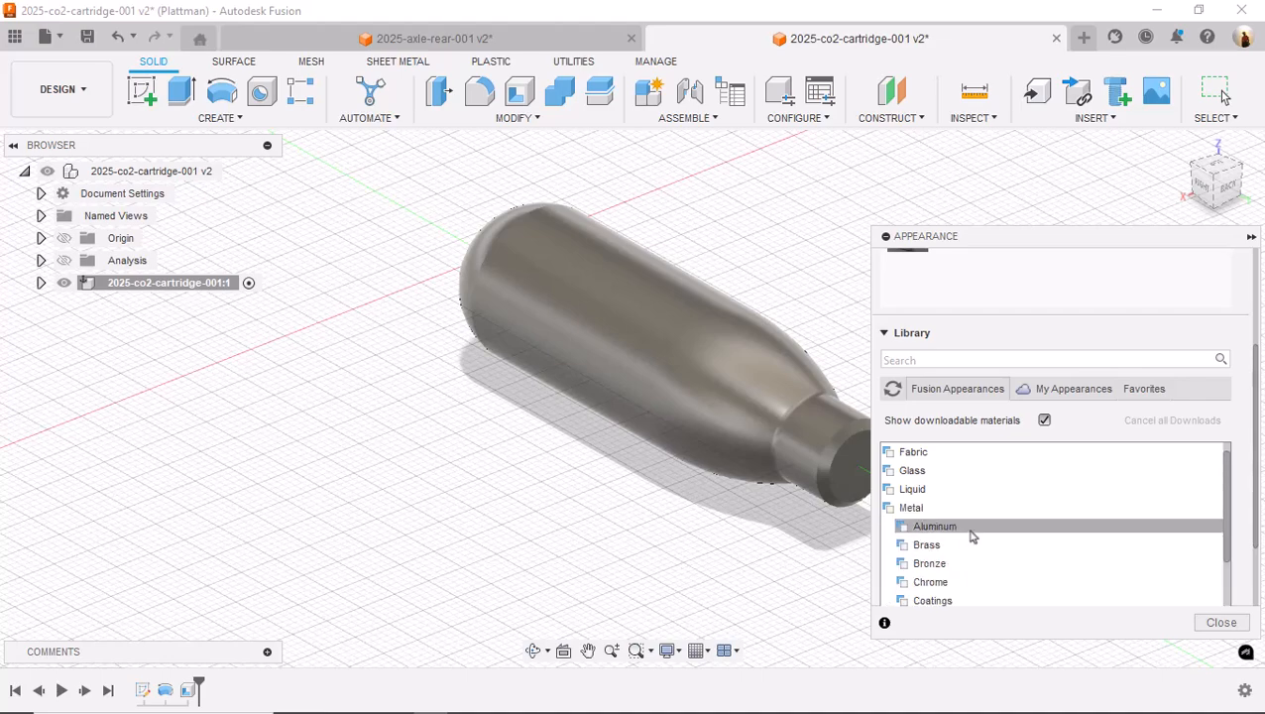
pyautogui.click(969, 528)
pyautogui.scroll(-5, 999, 552)
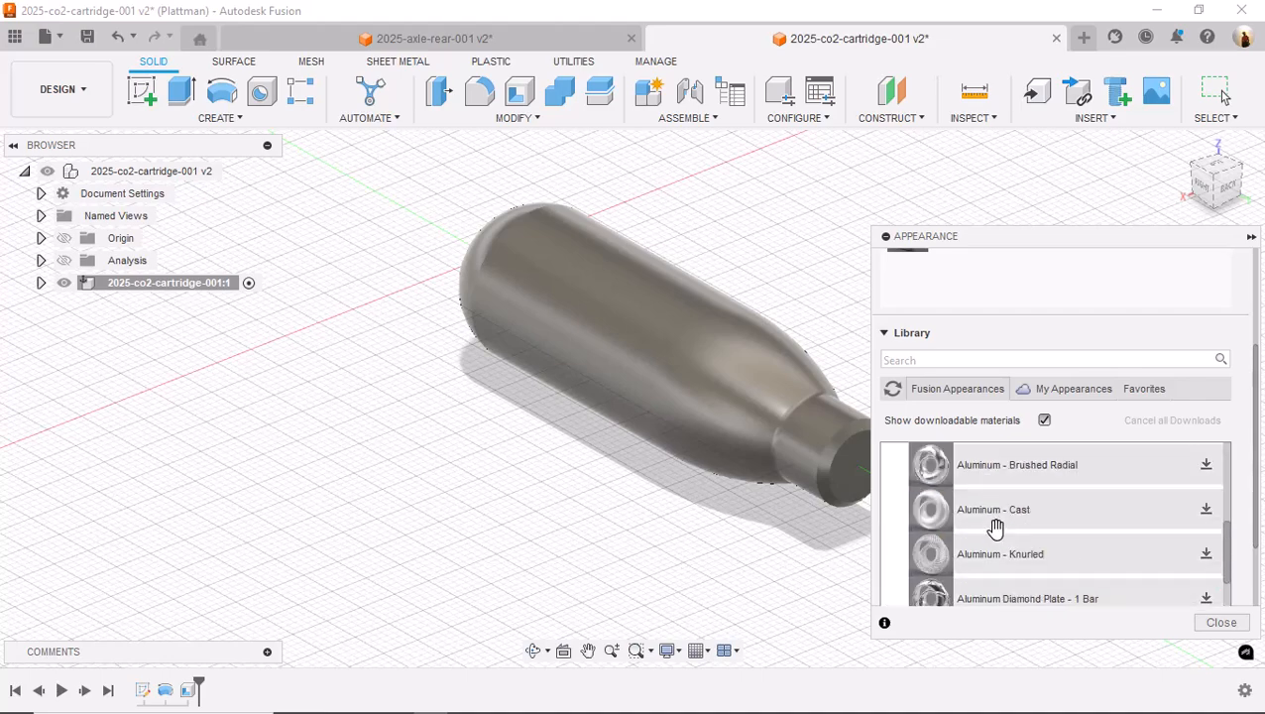
pyautogui.moveTo(940, 510); pyautogui.dragTo(769, 428)
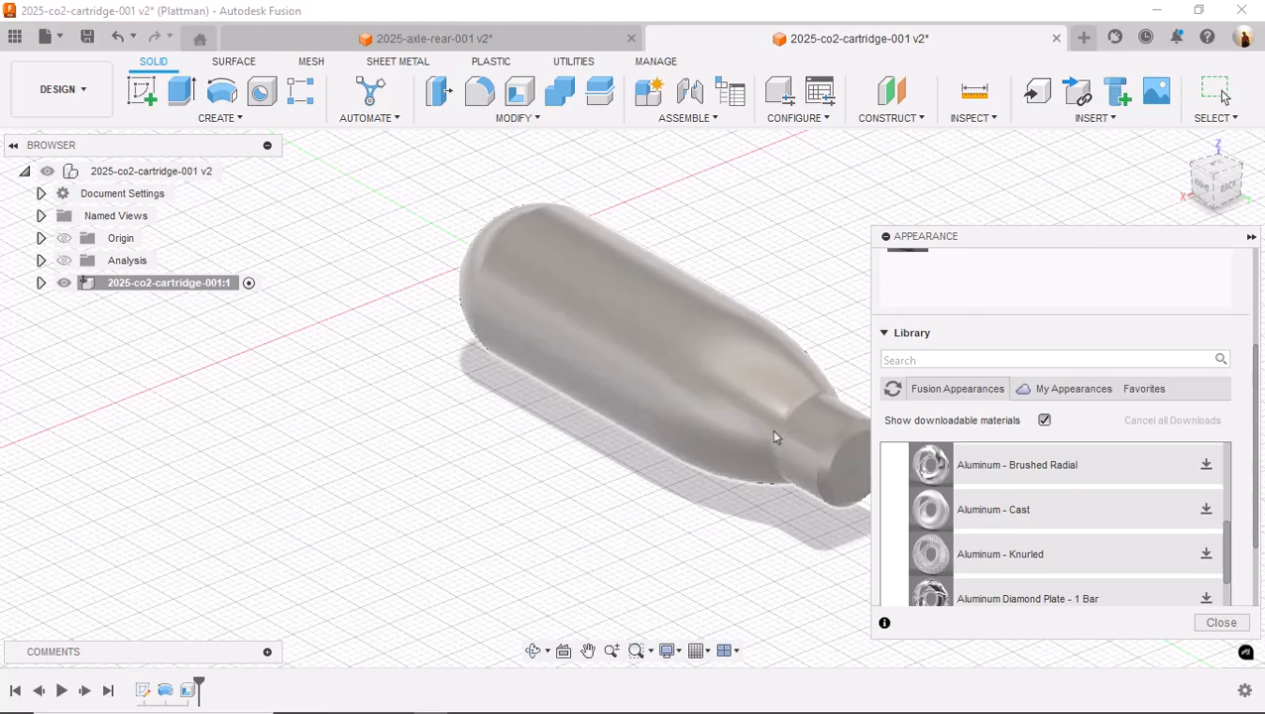
# Apply the Nickel - Polished appearance from the Metal library to the cartridge body
pyautogui.scroll(-5, 1010, 533)
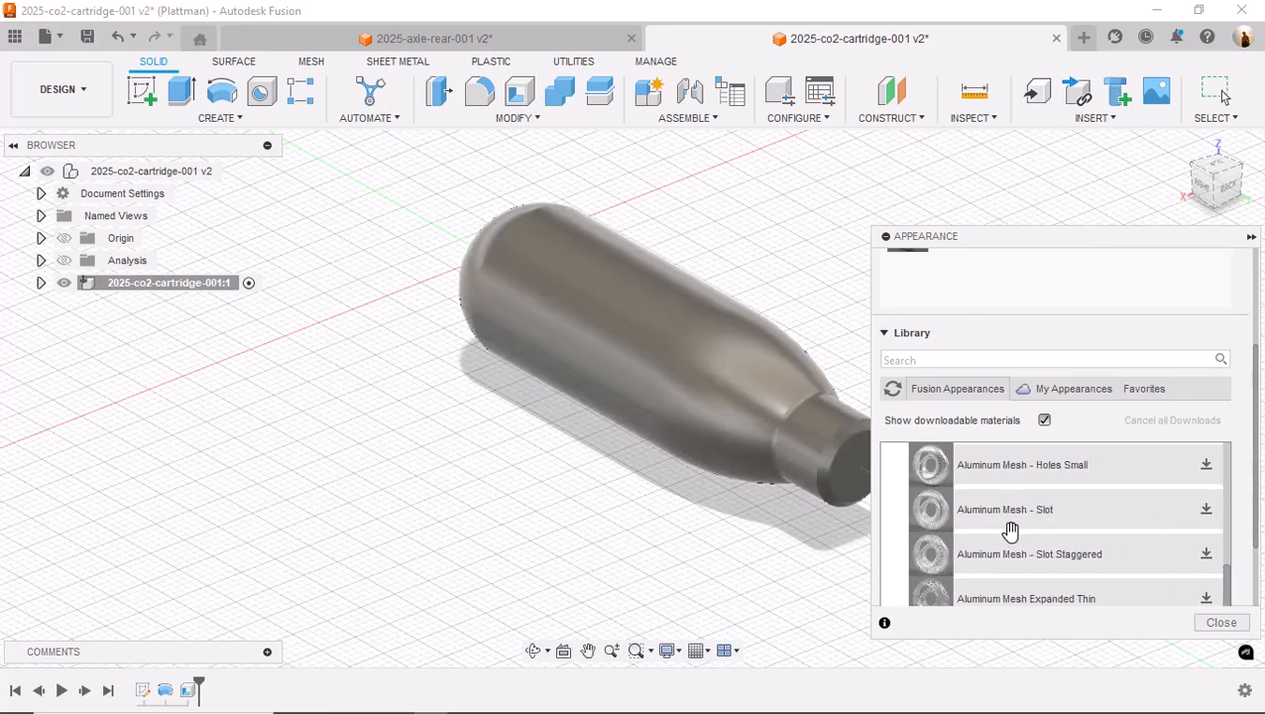
pyautogui.scroll(-5, 963, 525)
pyautogui.scroll(1, 963, 524)
pyautogui.click(930, 562)
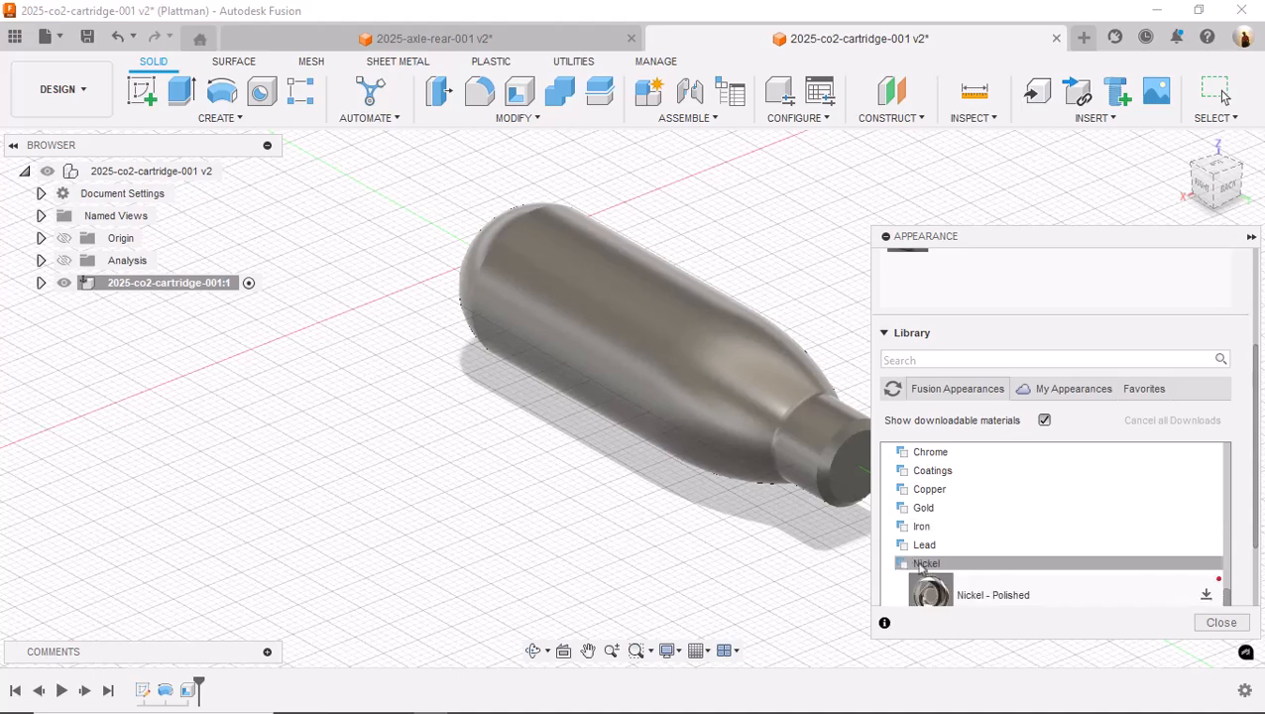
pyautogui.scroll(-2, 976, 561)
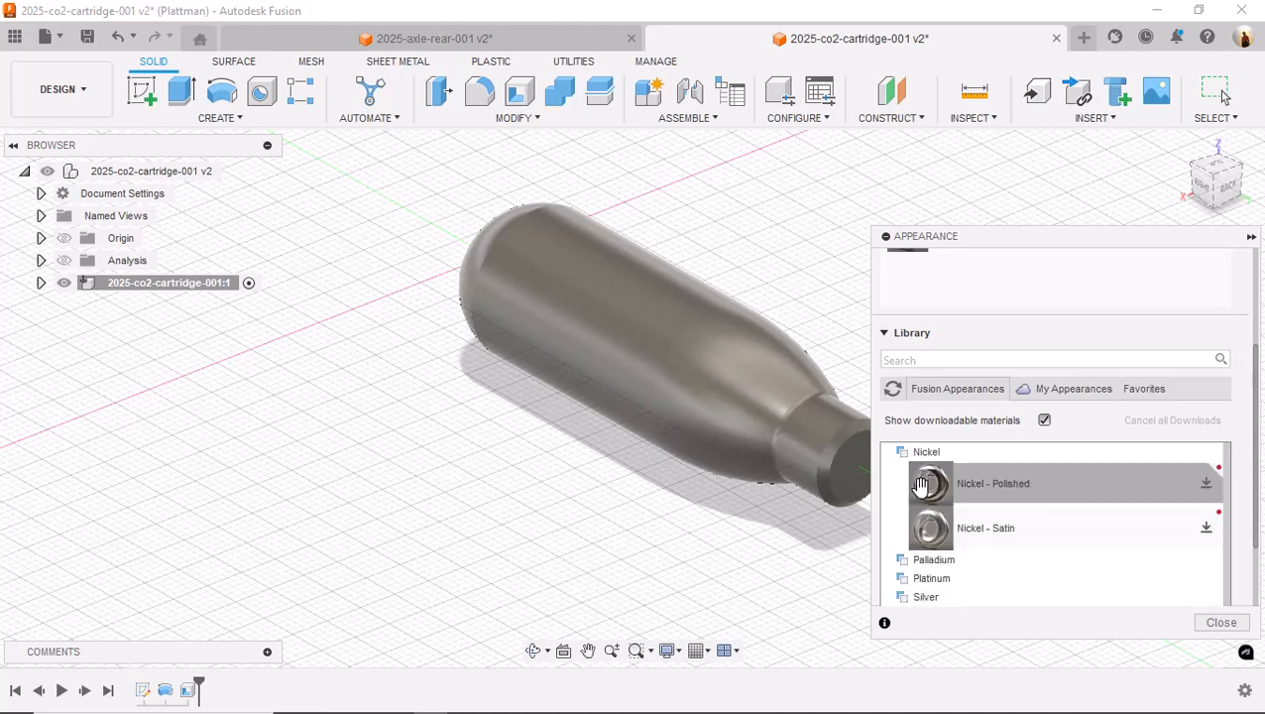
pyautogui.moveTo(931, 483); pyautogui.dragTo(740, 429)
pyautogui.click(1220, 625)
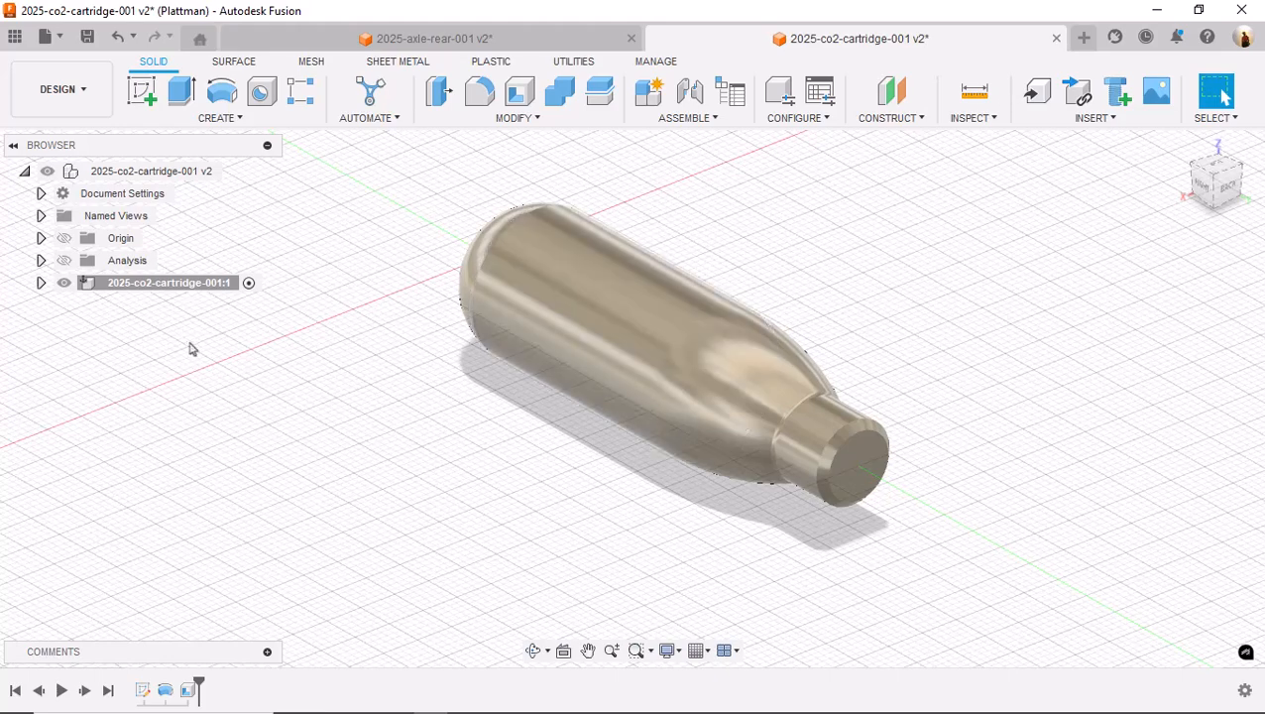
# Save a new cartridge version described as User Saved and check its entry in the co2 dragster parts folder
pyautogui.keyDown('shift'); pyautogui.moveTo(432, 449); pyautogui.dragTo(437, 430, button='middle'); pyautogui.keyUp('shift')
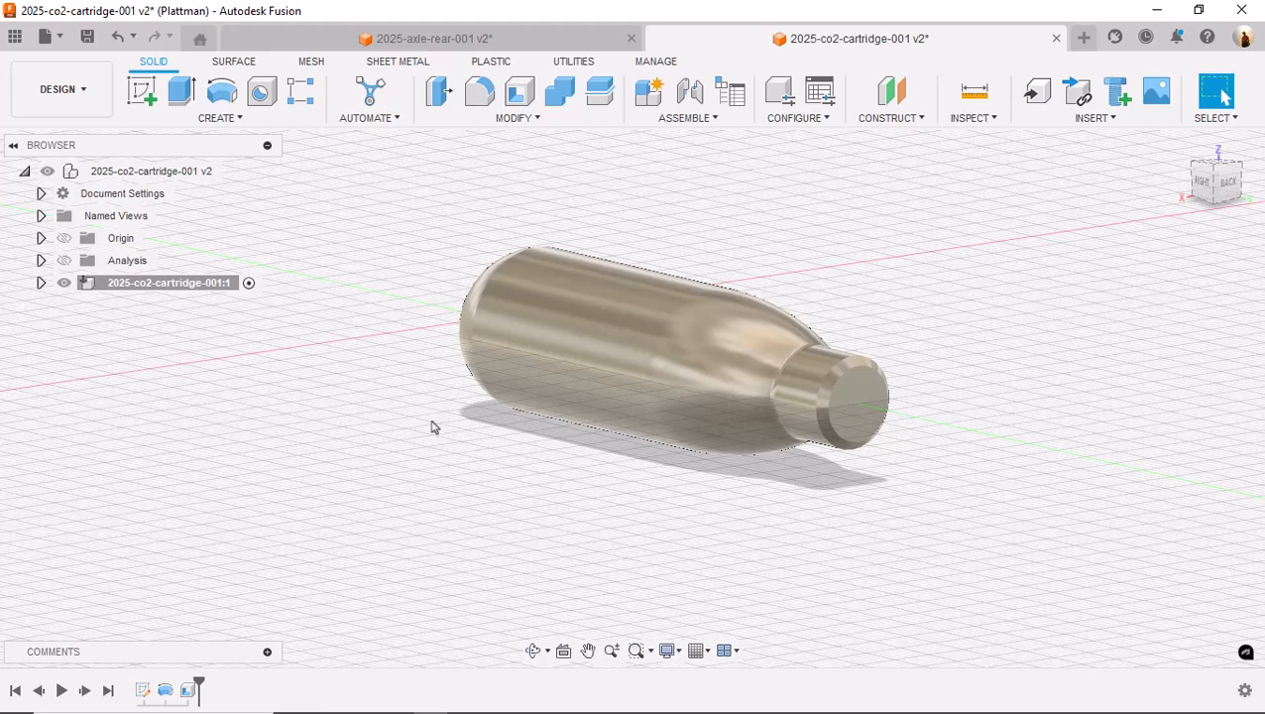
pyautogui.hotkey('ctrl', 's')
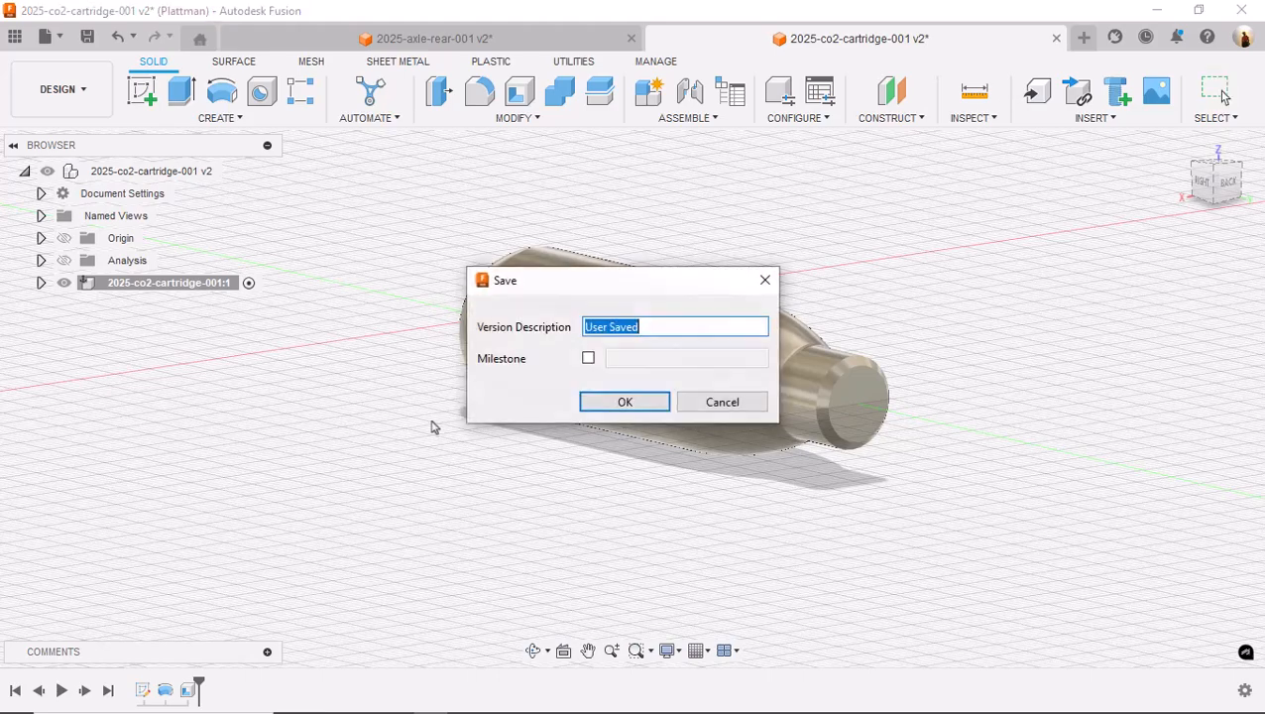
pyautogui.click(623, 402)
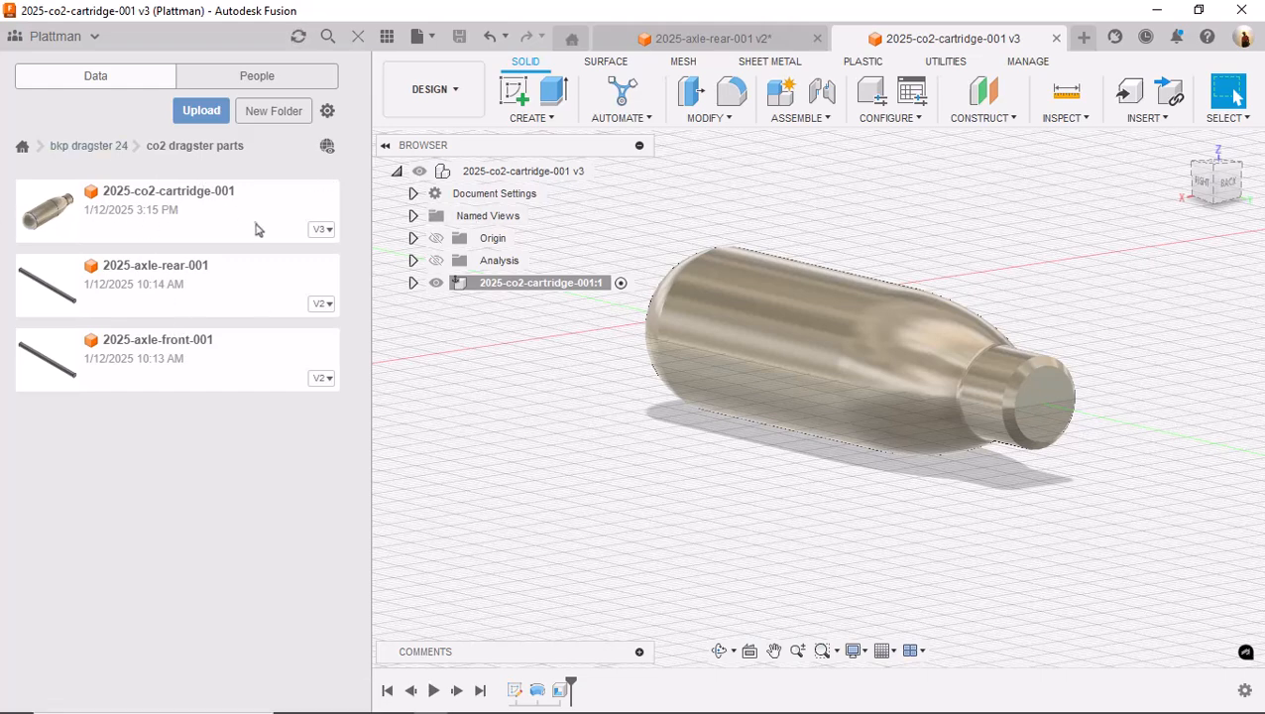
pyautogui.click(359, 38)
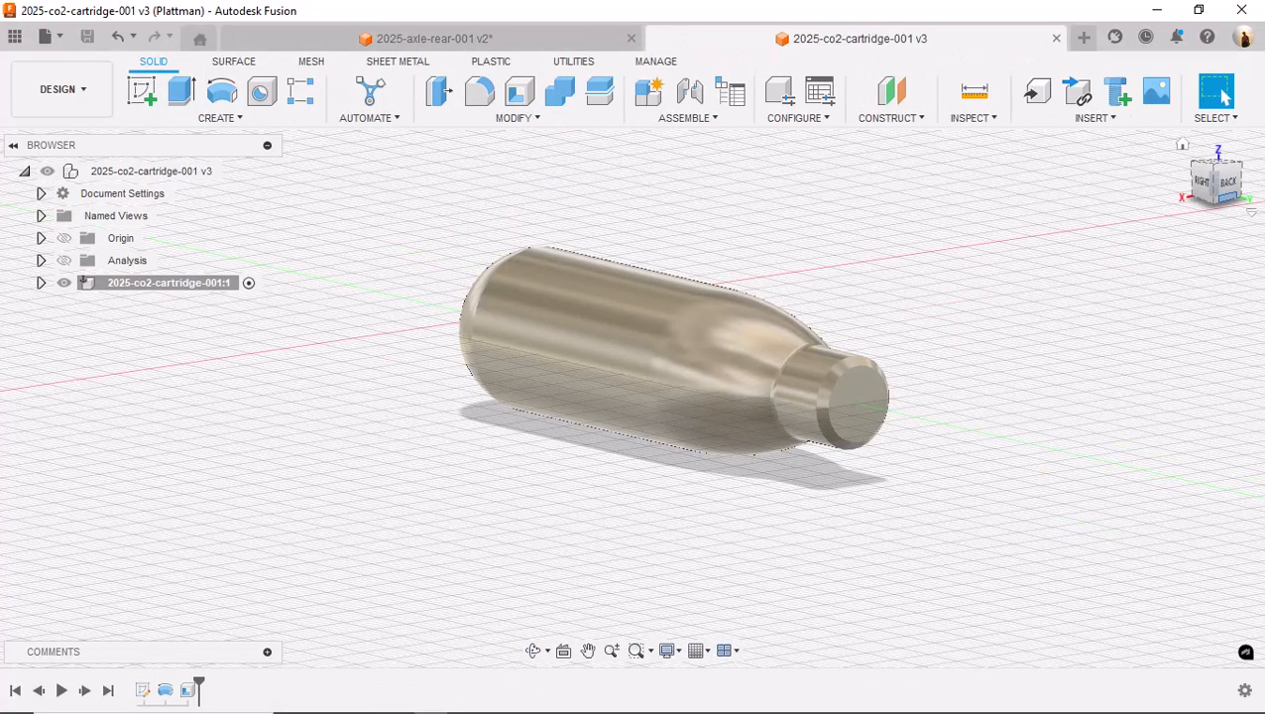